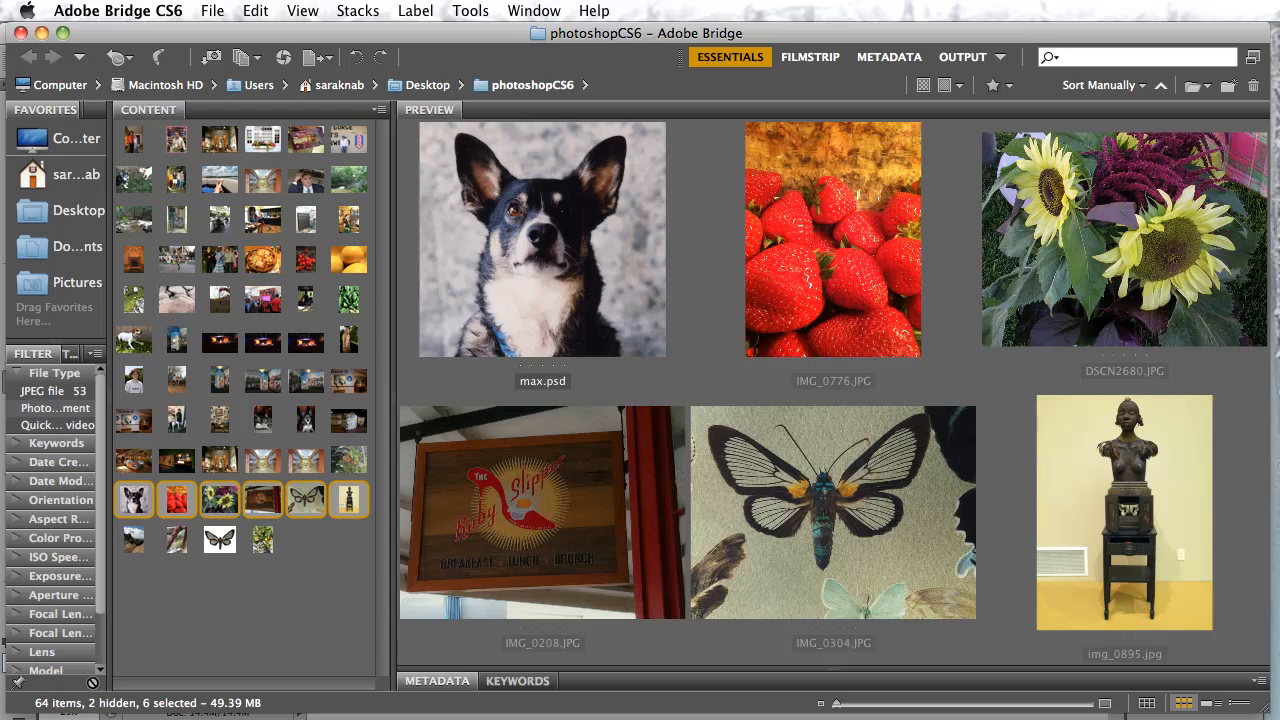
# Select the six images from max.psd through img_0895.jpg and open them, with the JPEGs loading in Camera Raw
pyautogui.click(297, 576)
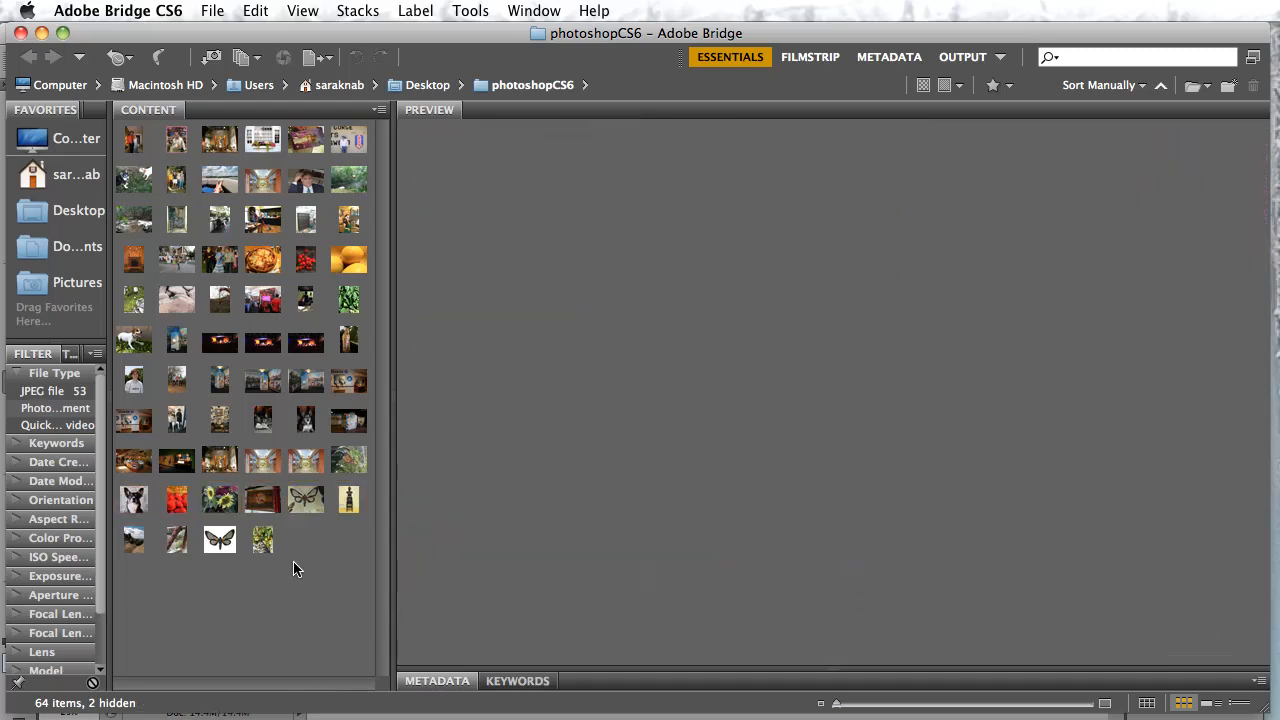
pyautogui.click(133, 500)
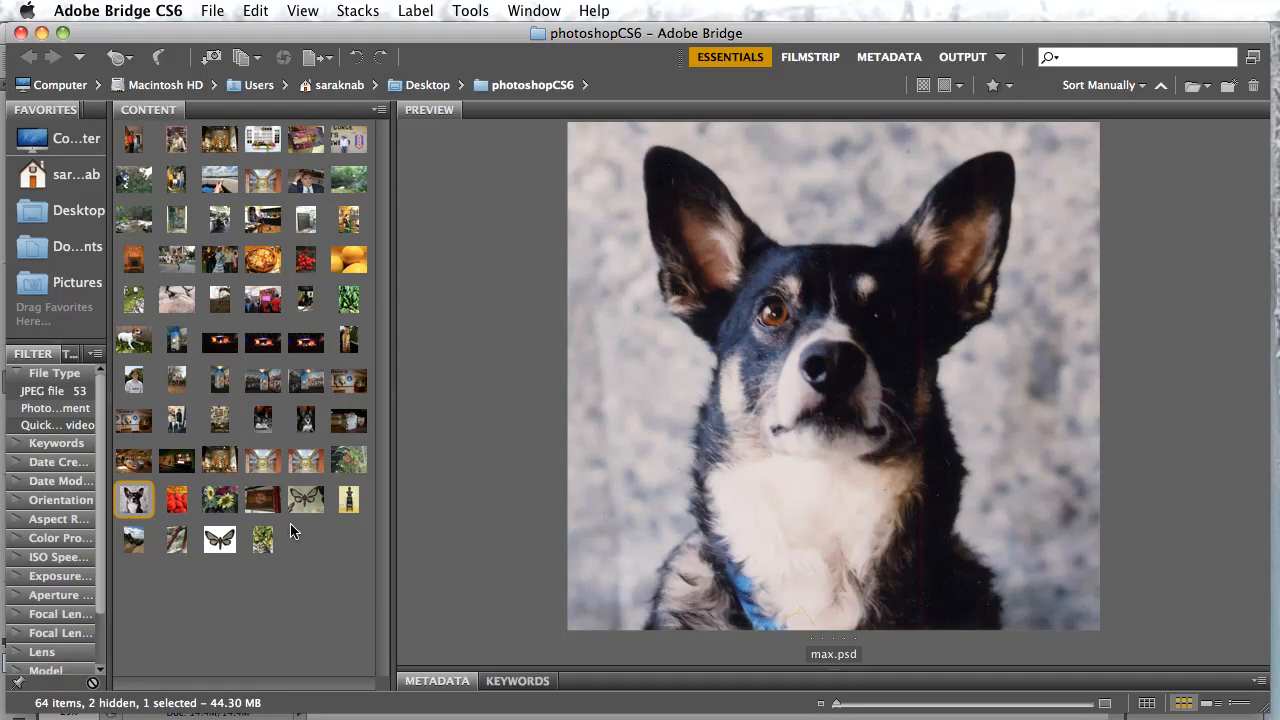
pyautogui.keyDown('shift'); pyautogui.click(349, 500); pyautogui.keyUp('shift')
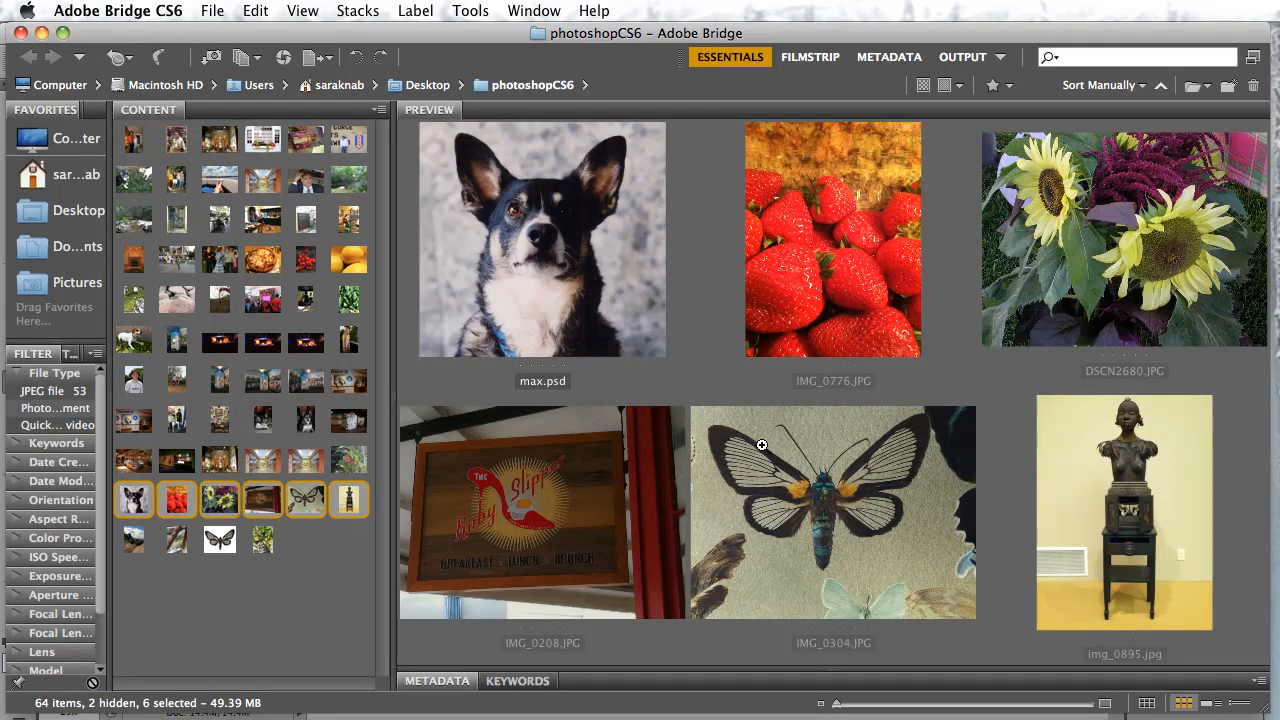
pyautogui.press('super+o')
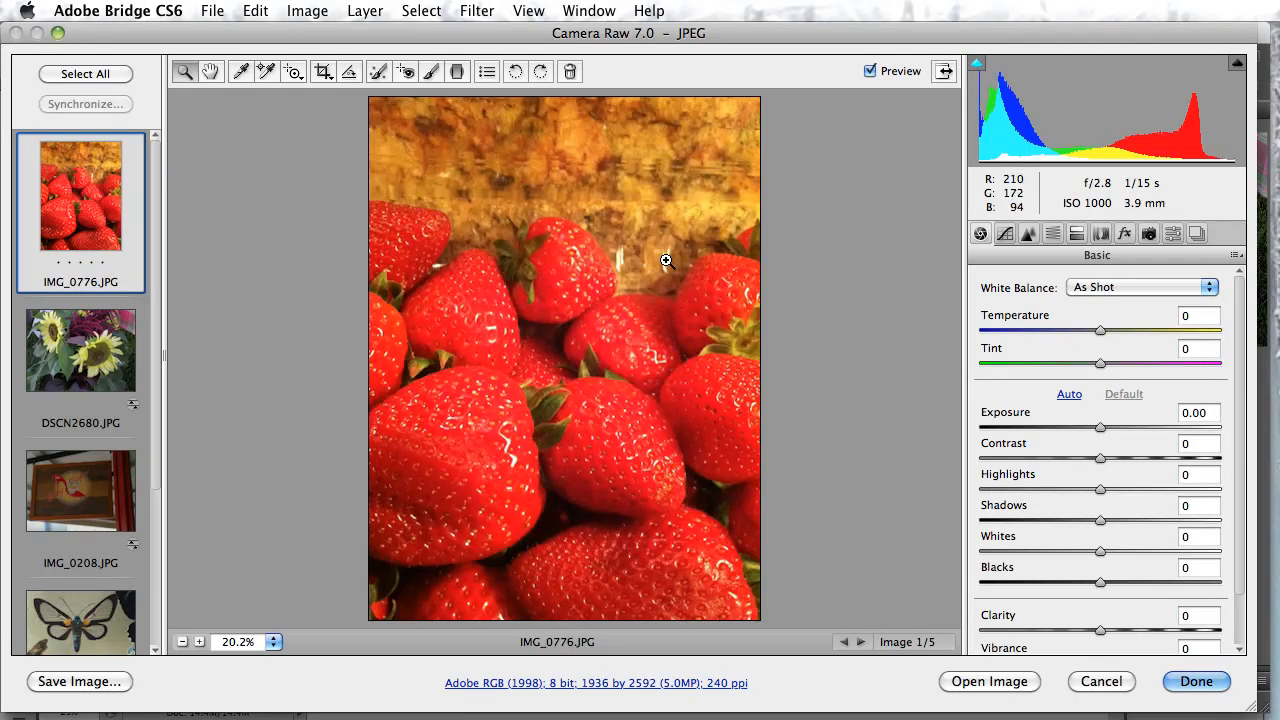
pyautogui.click(749, 244)
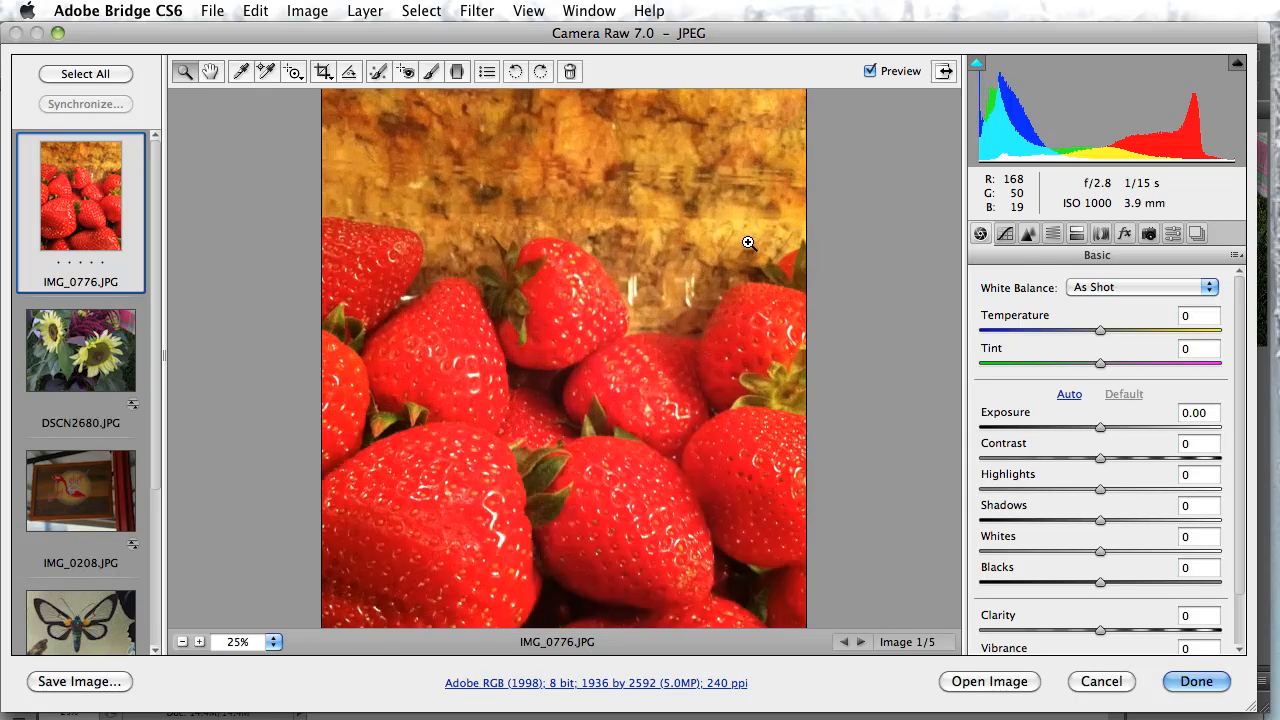
pyautogui.click(776, 263)
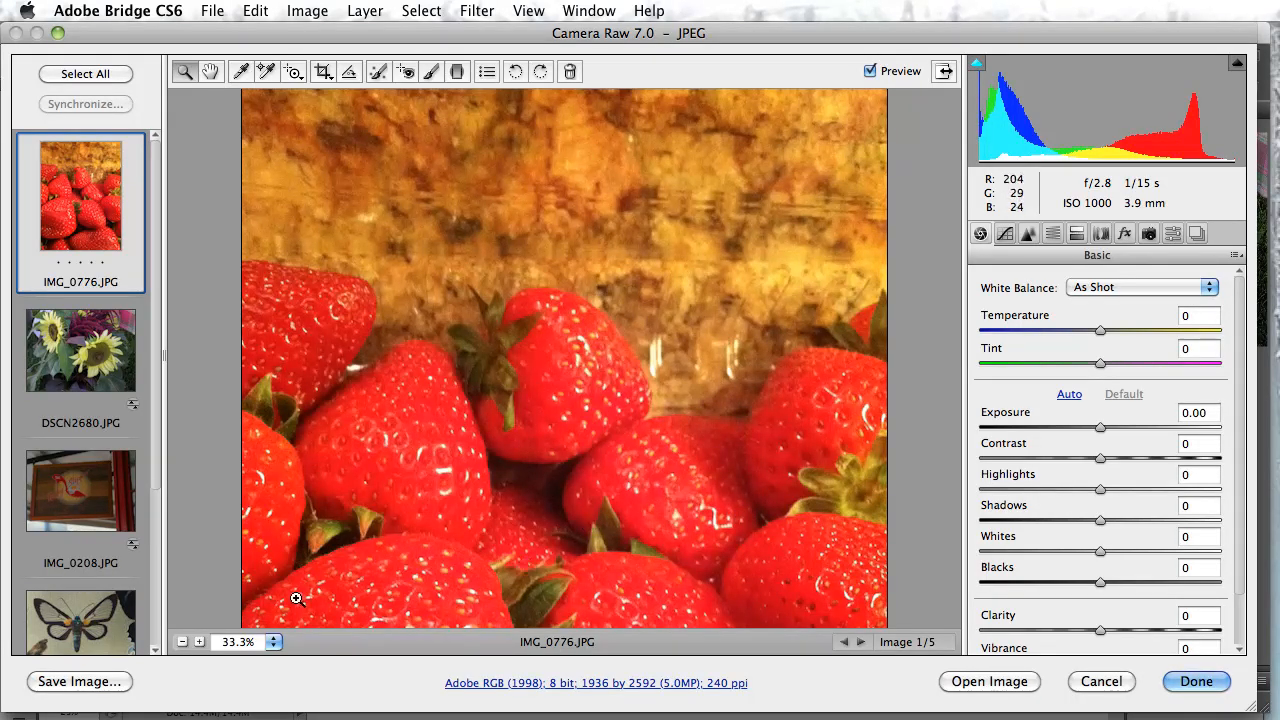
pyautogui.click(183, 642)
pyautogui.click(183, 642)
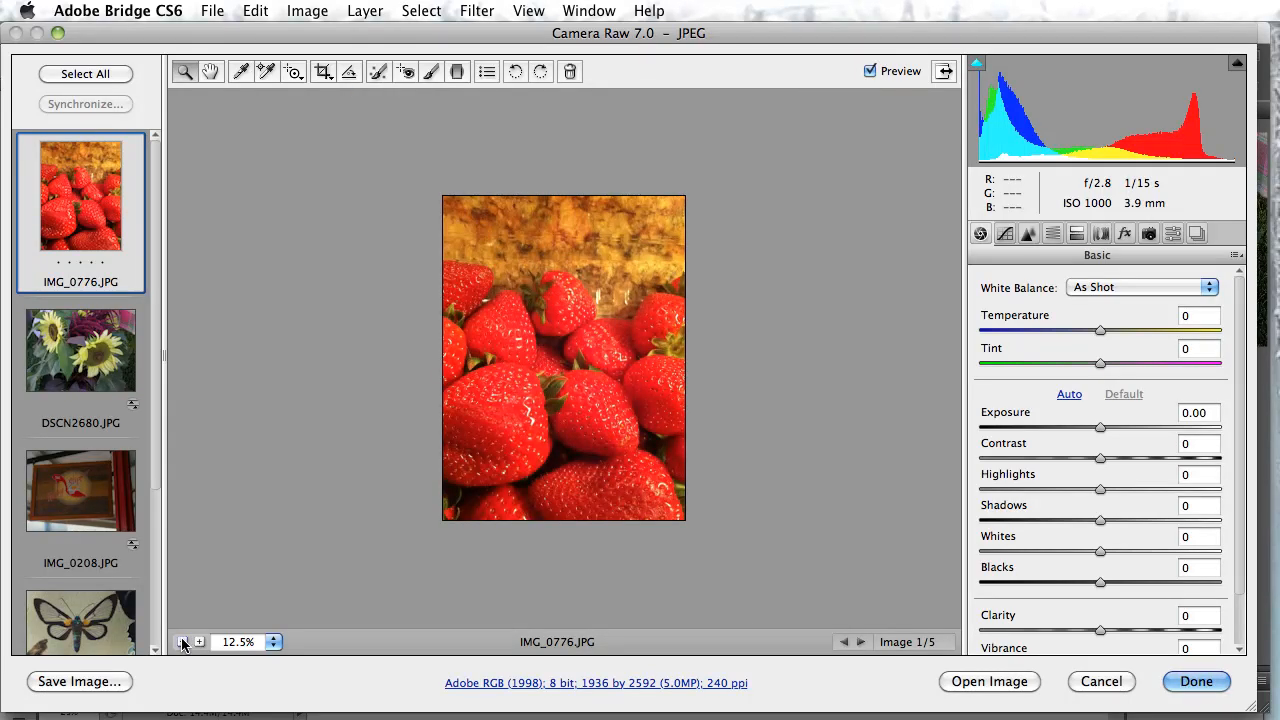
# Switch to the sign photo IMG_0208.JPG and set its Whites to +10
pyautogui.click(73, 487)
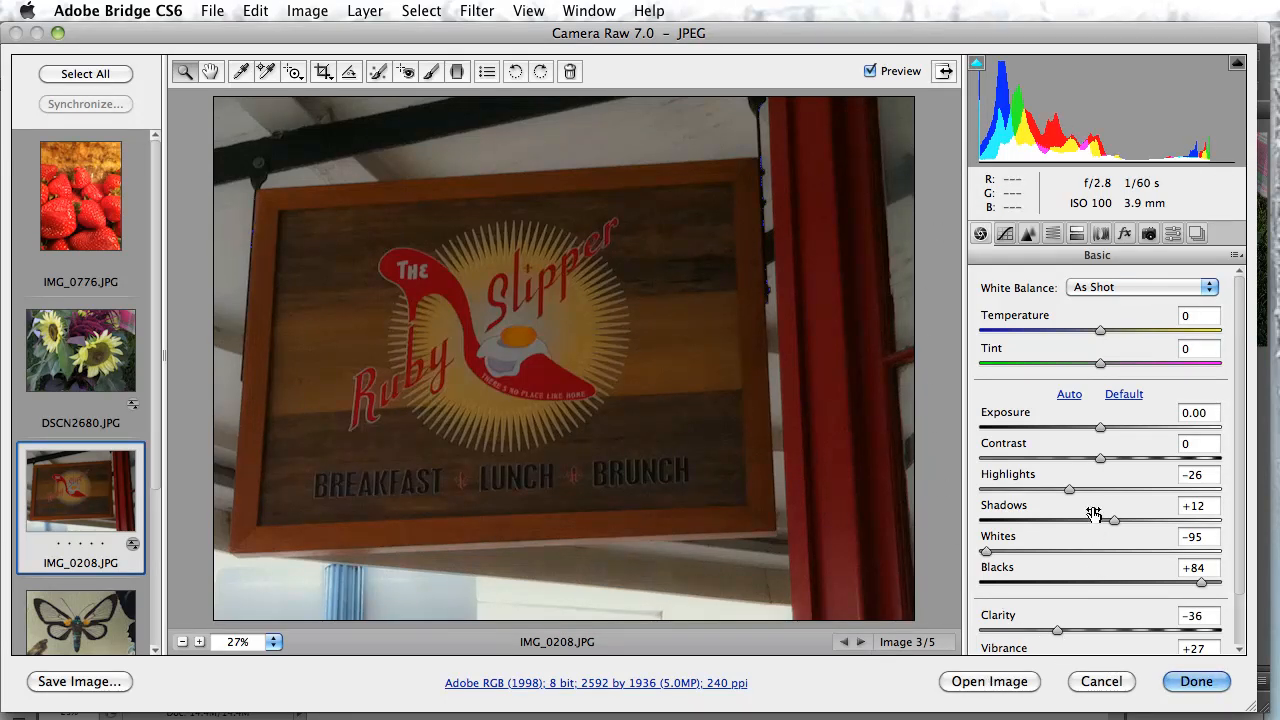
pyautogui.scroll(-3, 1092, 548)
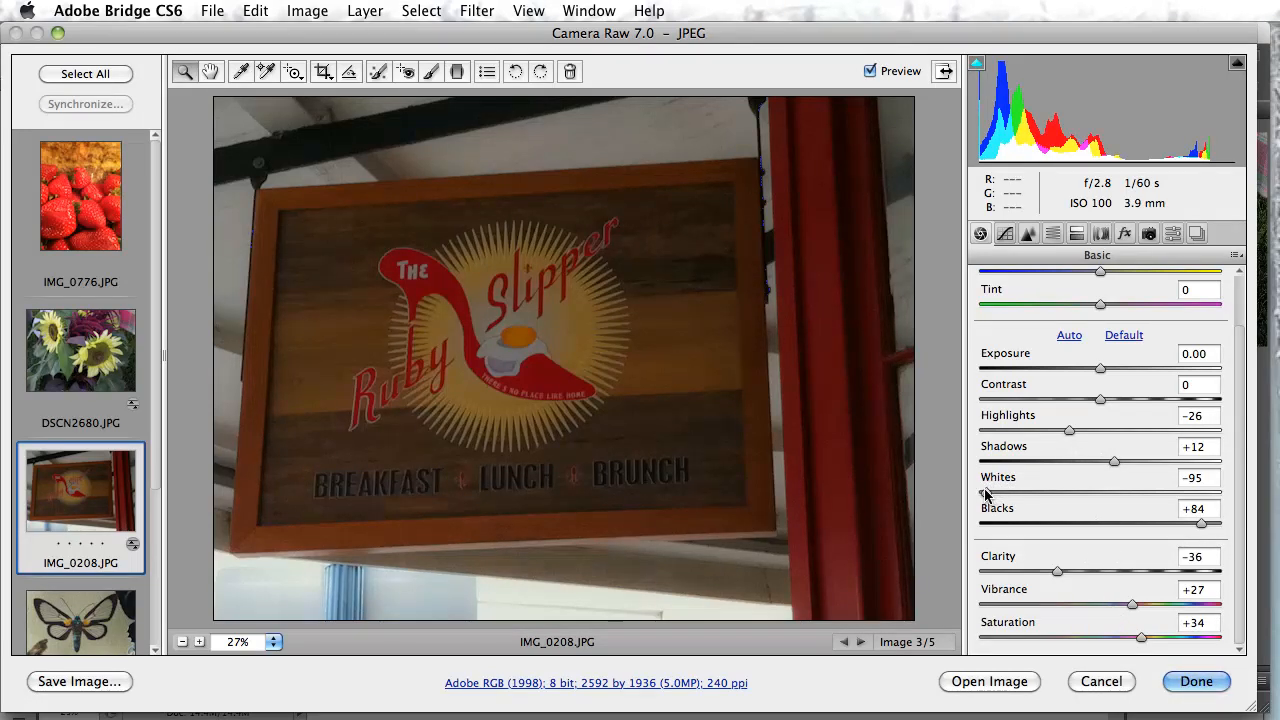
pyautogui.moveTo(987, 493); pyautogui.dragTo(1176, 491)
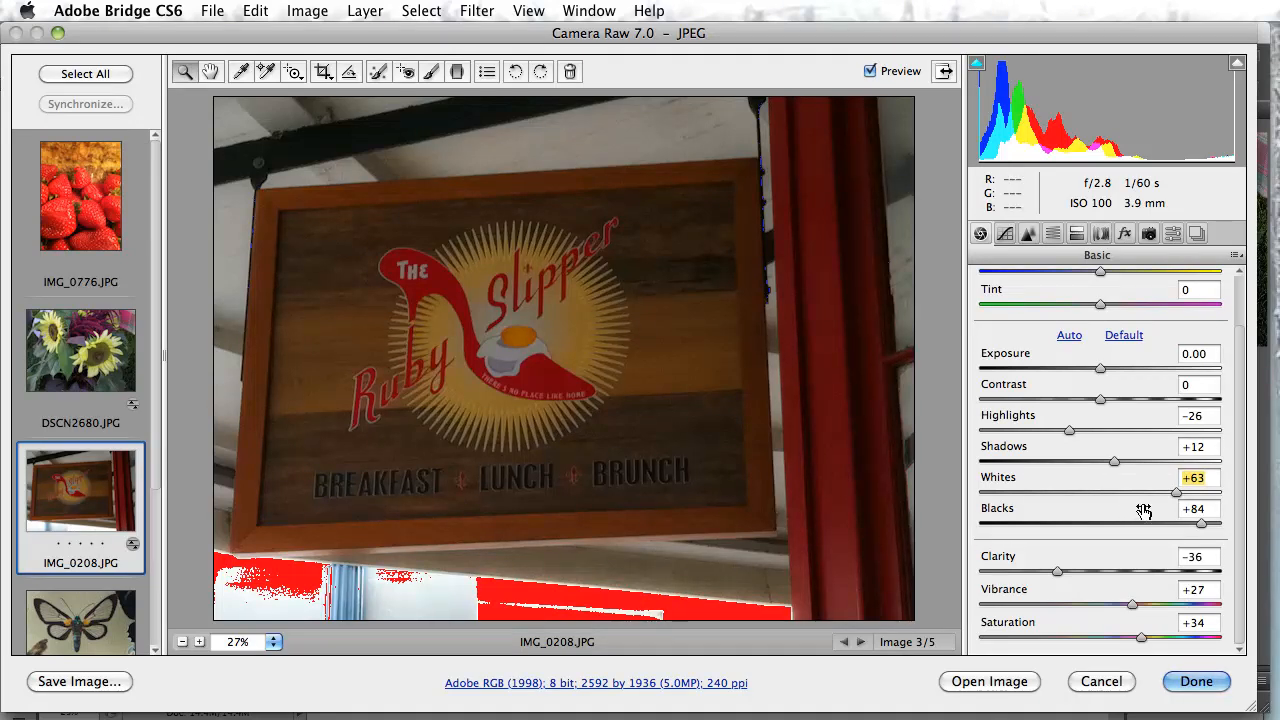
pyautogui.moveTo(1176, 493); pyautogui.dragTo(1113, 502)
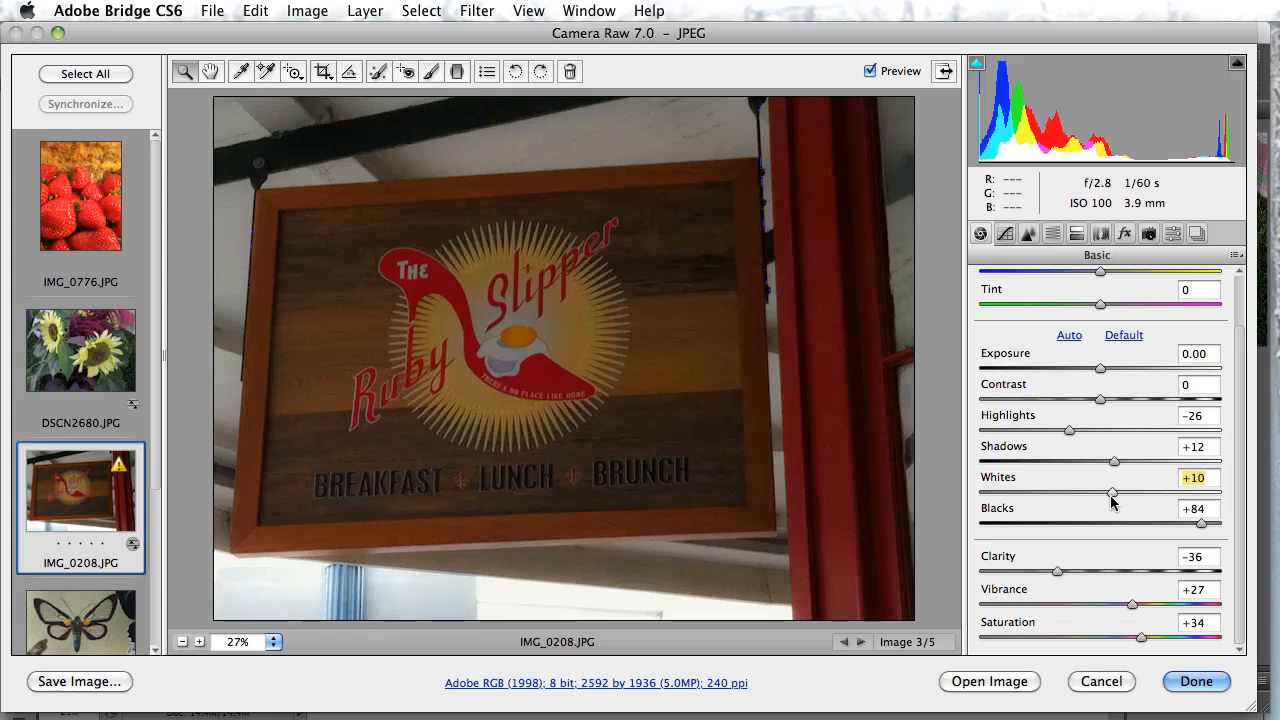
# Adjust the sign photo's tones by setting Blacks to +86, Highlights to -59 and Shadows to +27
pyautogui.click(1199, 520)
pyautogui.moveTo(1199, 520)
pyautogui.mouseDown()
pyautogui.moveTo(993, 530)
pyautogui.moveTo(1199, 530)
pyautogui.mouseUp()
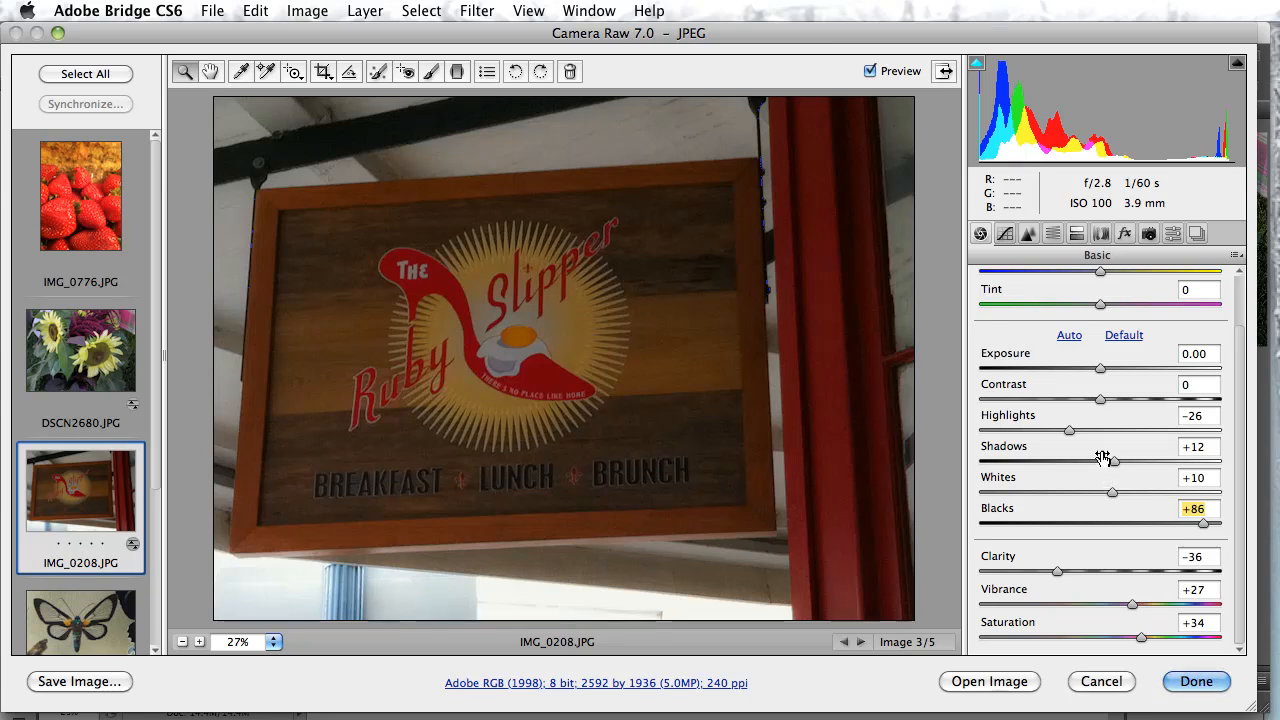
pyautogui.moveTo(1070, 432); pyautogui.dragTo(1032, 436)
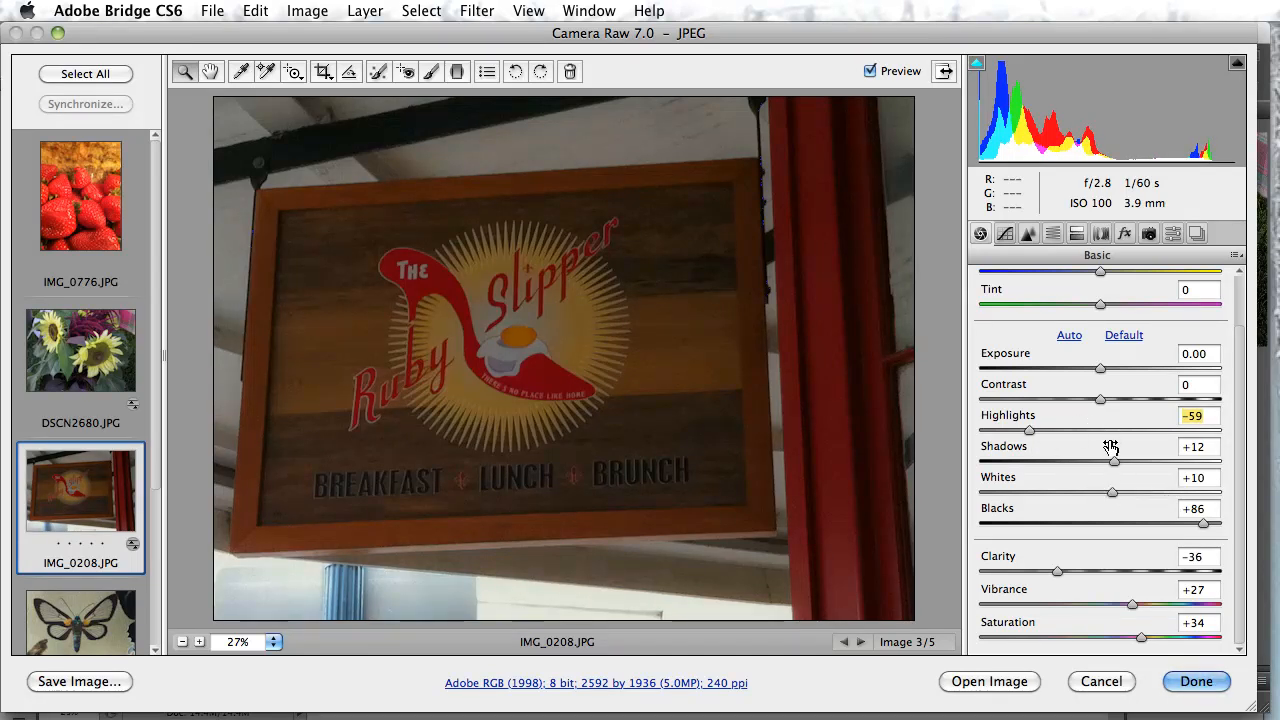
pyautogui.moveTo(1116, 461)
pyautogui.mouseDown()
pyautogui.moveTo(1073, 460)
pyautogui.moveTo(1134, 460)
pyautogui.mouseUp()
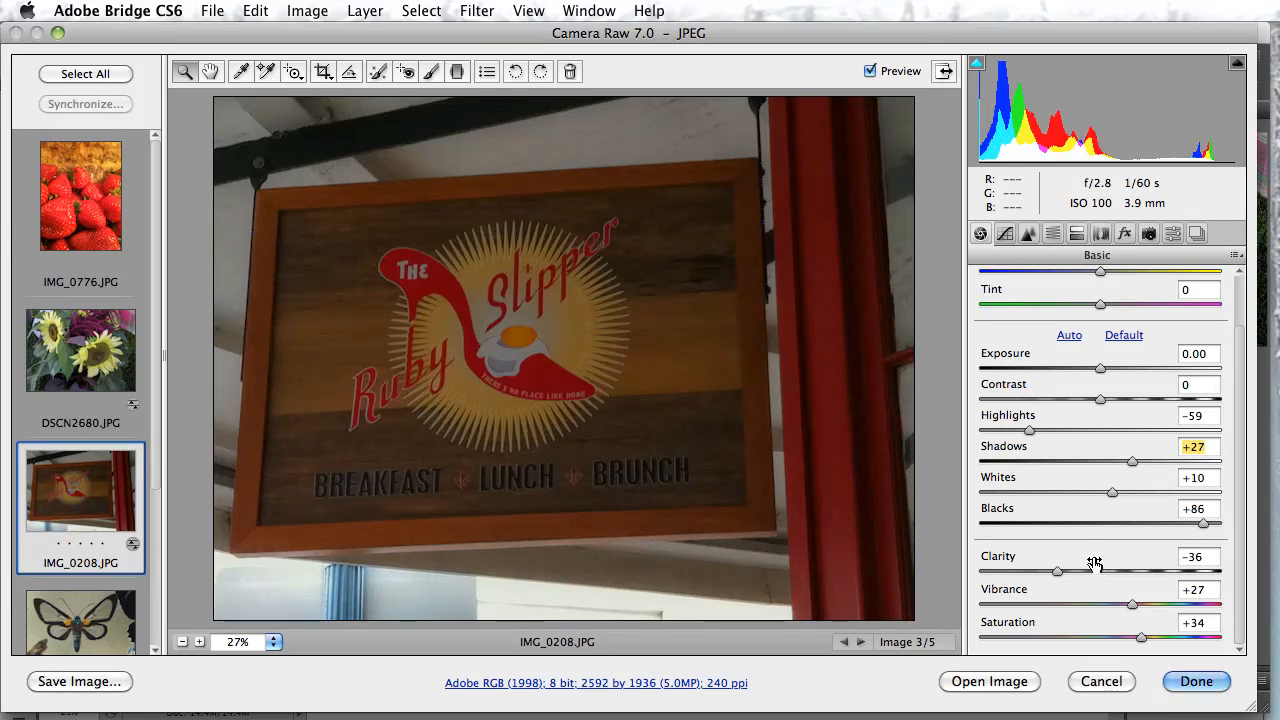
# Set the sign photo's Clarity to +33, Vibrance to +33 and Saturation to +46
pyautogui.moveTo(1056, 577); pyautogui.dragTo(1115, 572)
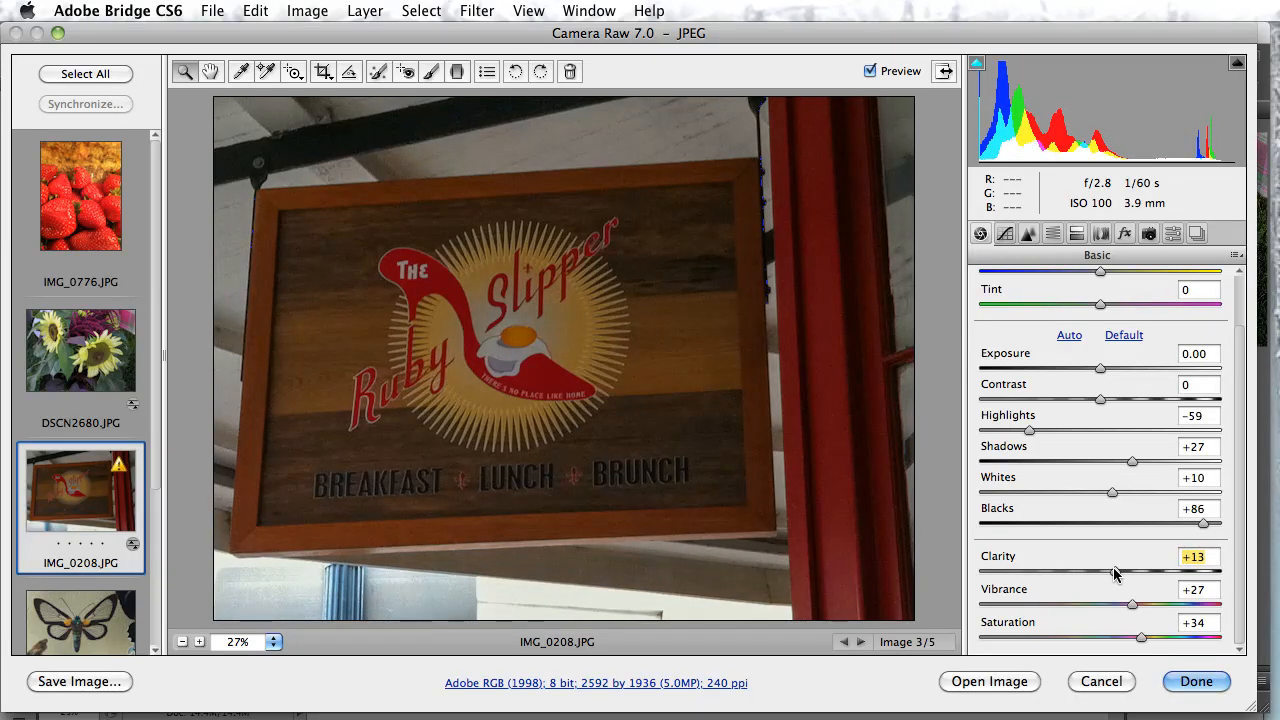
pyautogui.moveTo(1117, 573); pyautogui.dragTo(1144, 572)
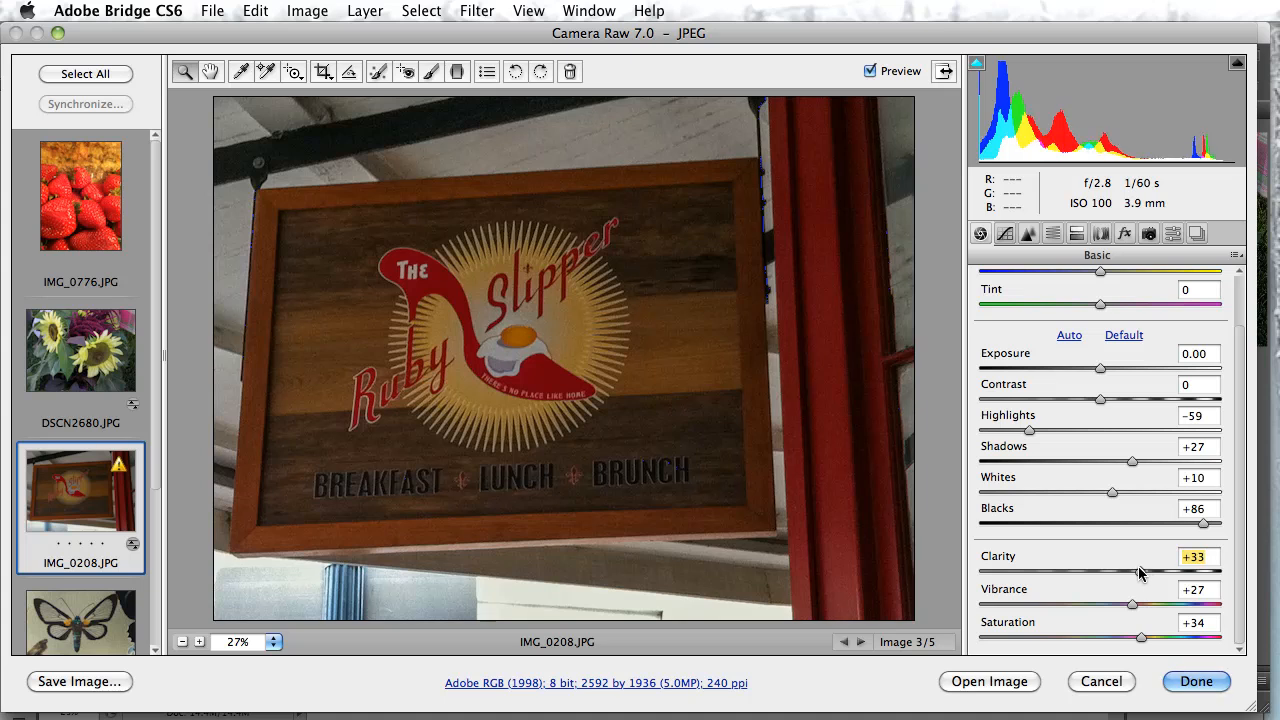
pyautogui.moveTo(1133, 606); pyautogui.dragTo(1024, 606)
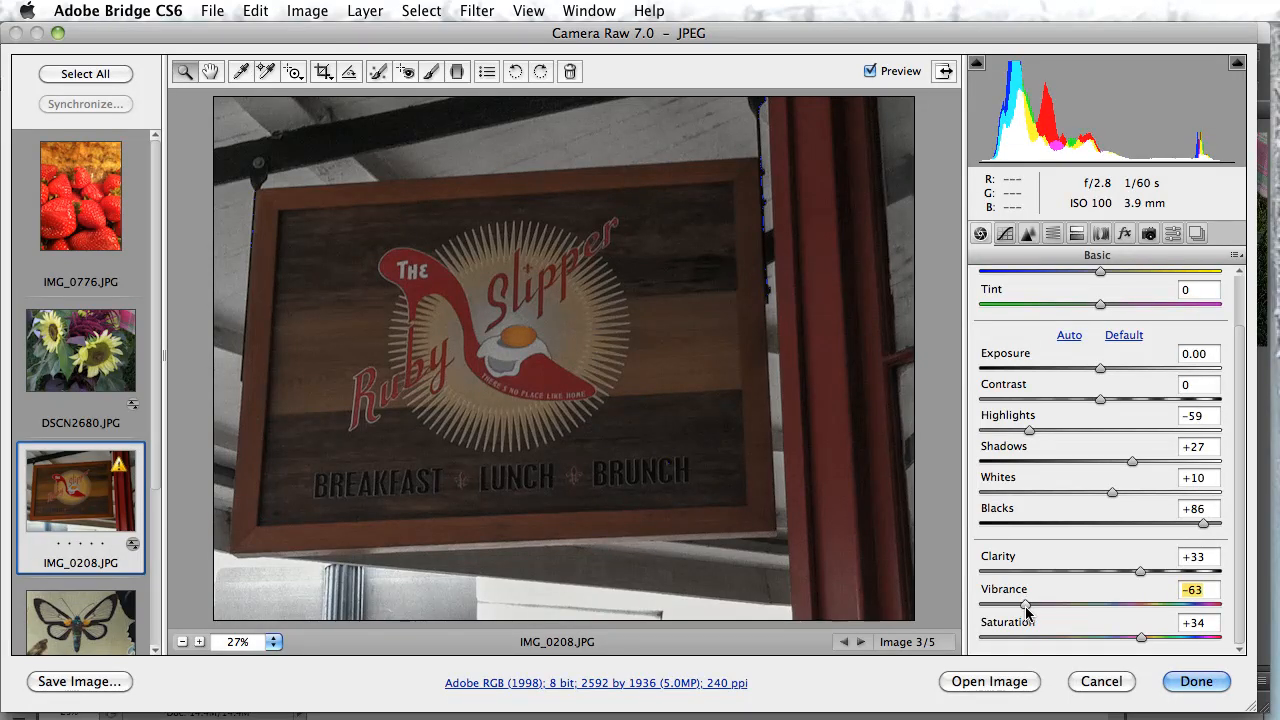
pyautogui.moveTo(1026, 606); pyautogui.dragTo(1156, 631)
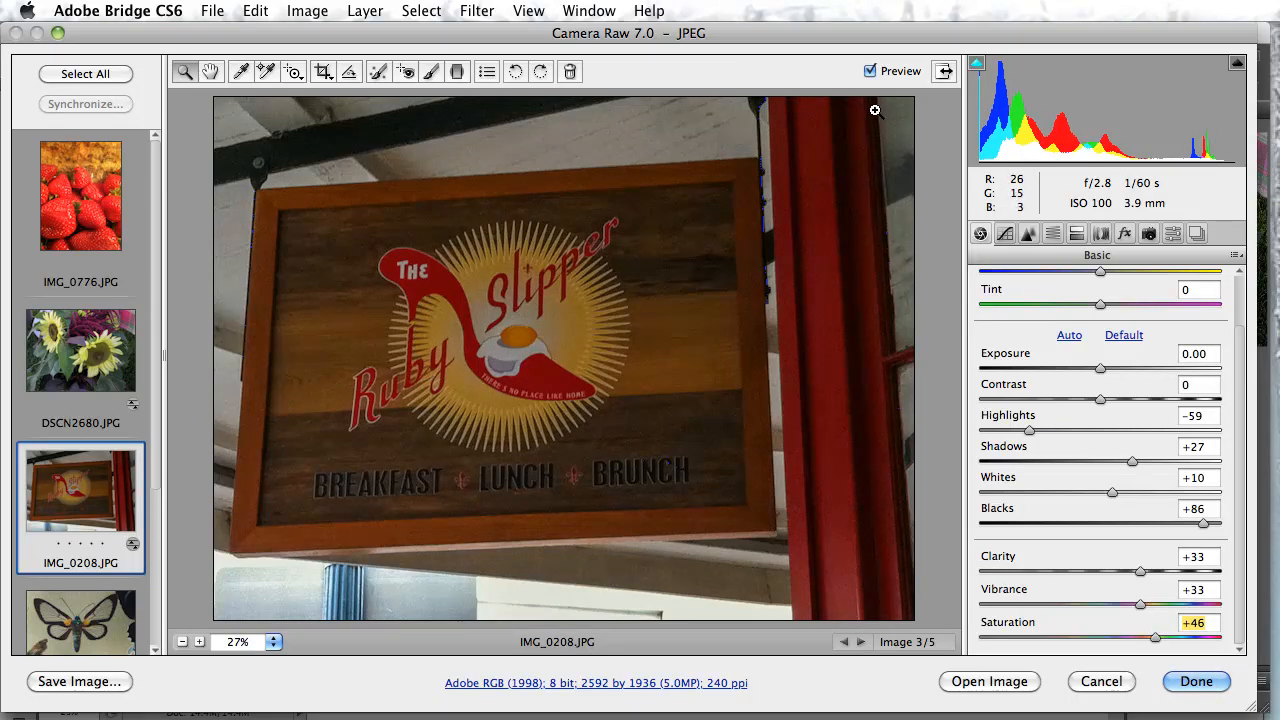
# Compare the sign photo before and after the basic adjustments by toggling the preview off and on
pyautogui.click(870, 72)
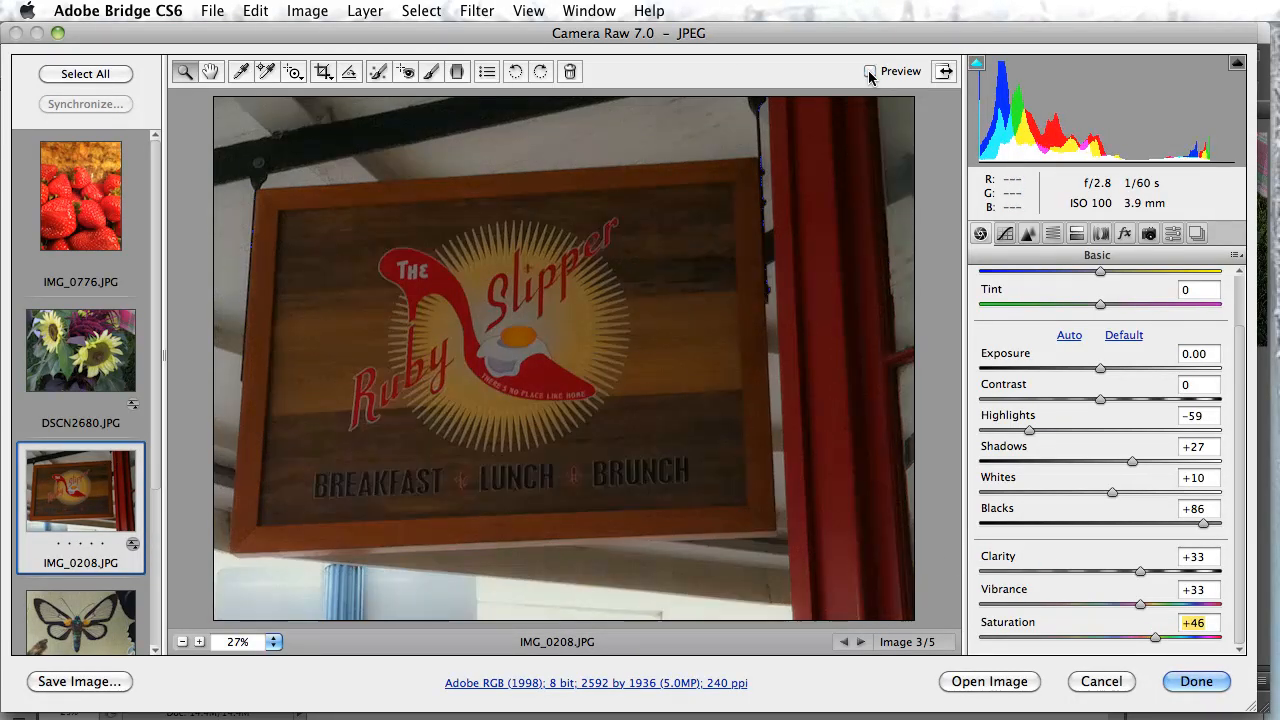
pyautogui.click(870, 72)
pyautogui.click(870, 72)
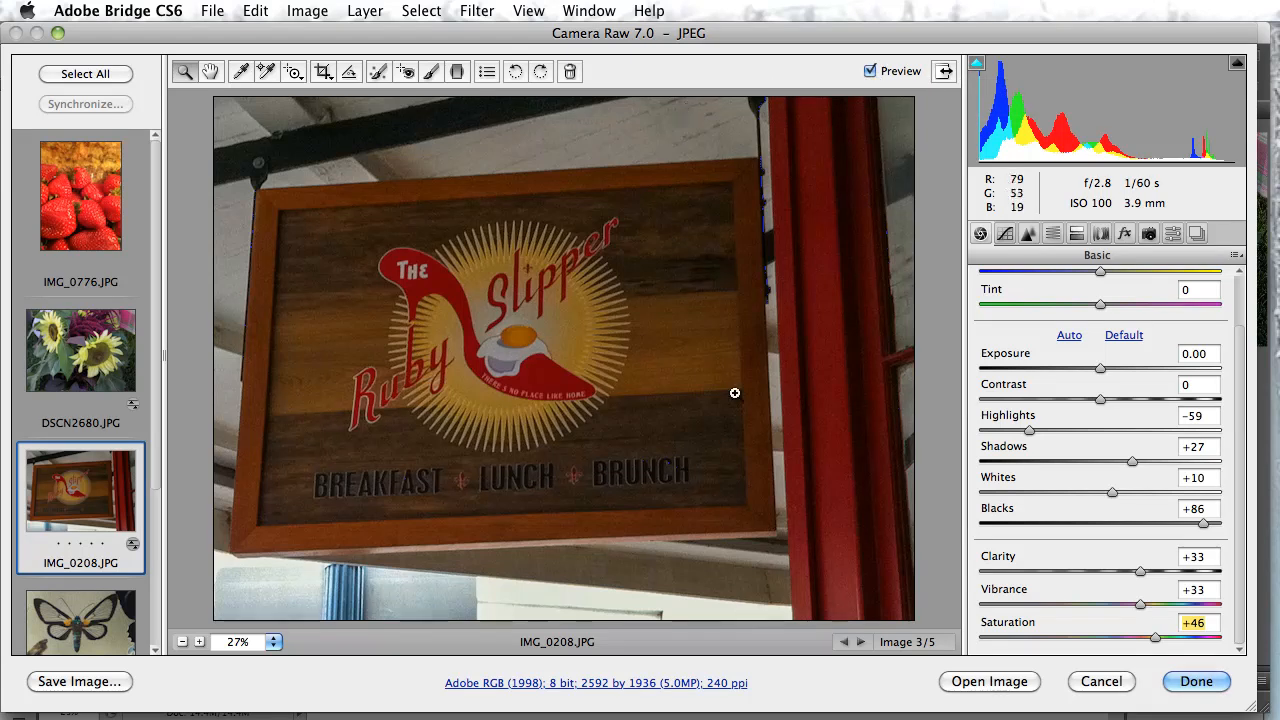
# Review the available process versions in Camera Calibration and keep 2012 (Current)
pyautogui.click(1149, 234)
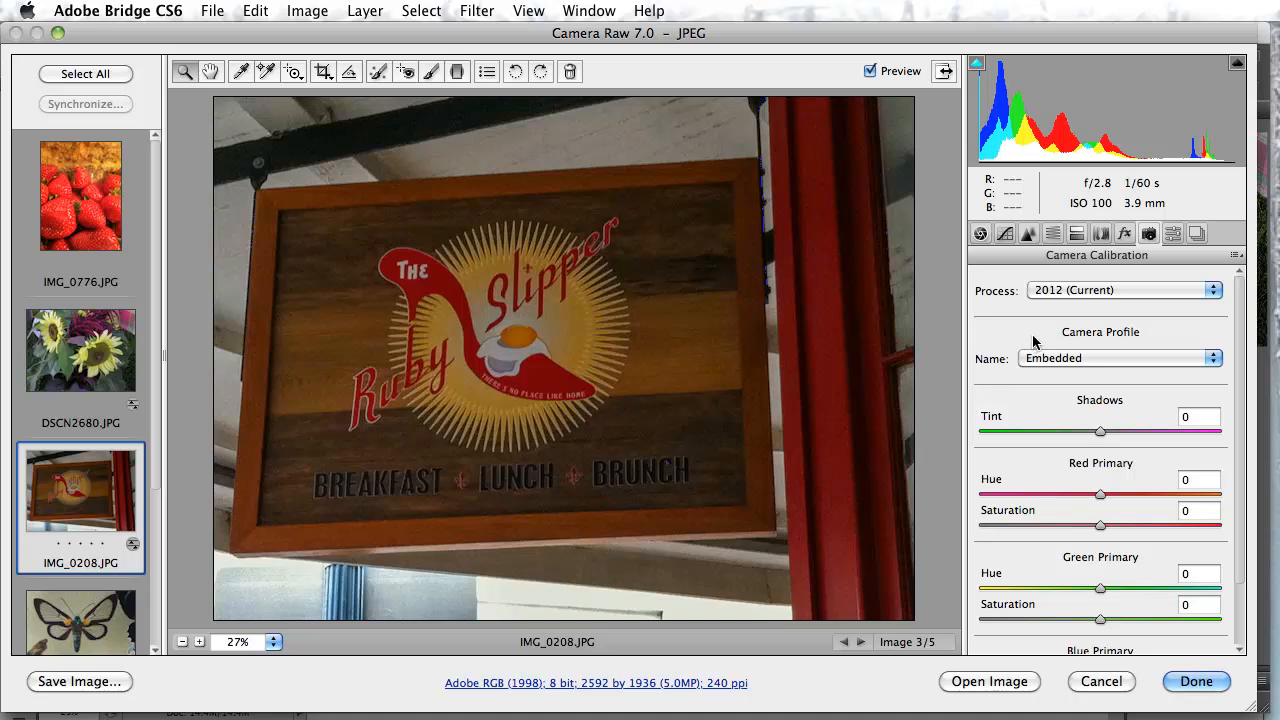
pyautogui.click(1099, 290)
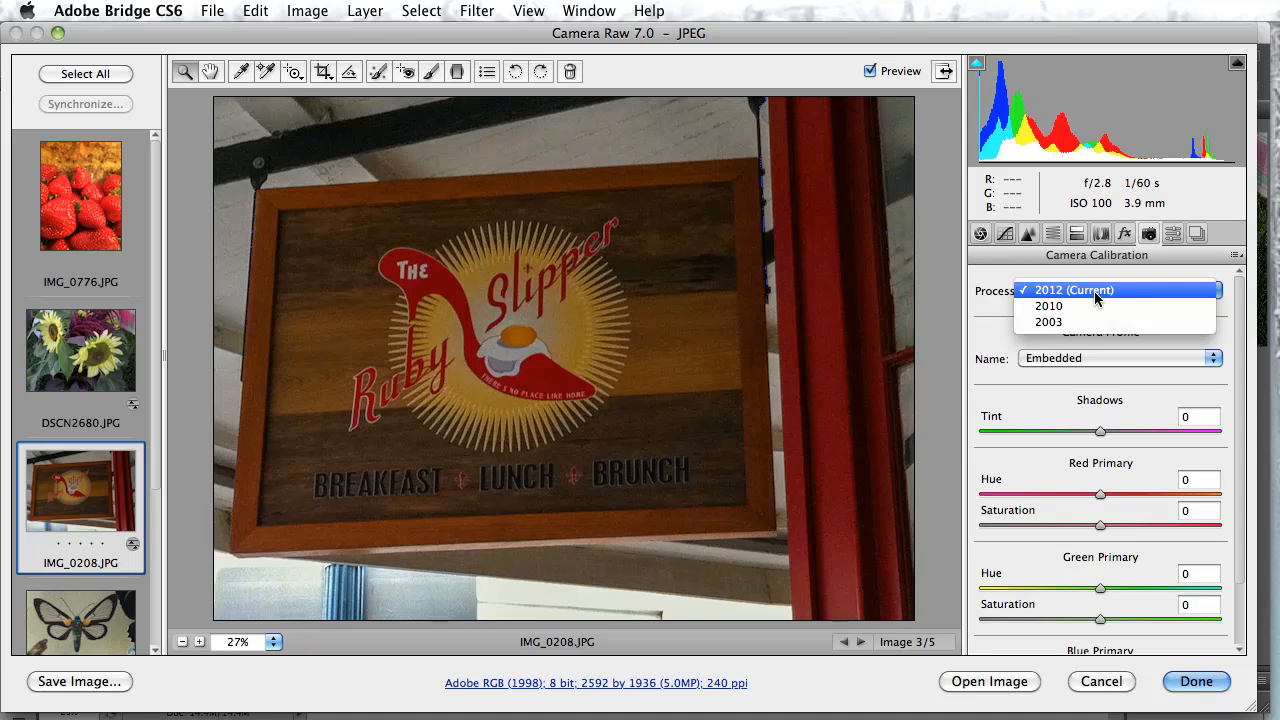
pyautogui.click(1095, 291)
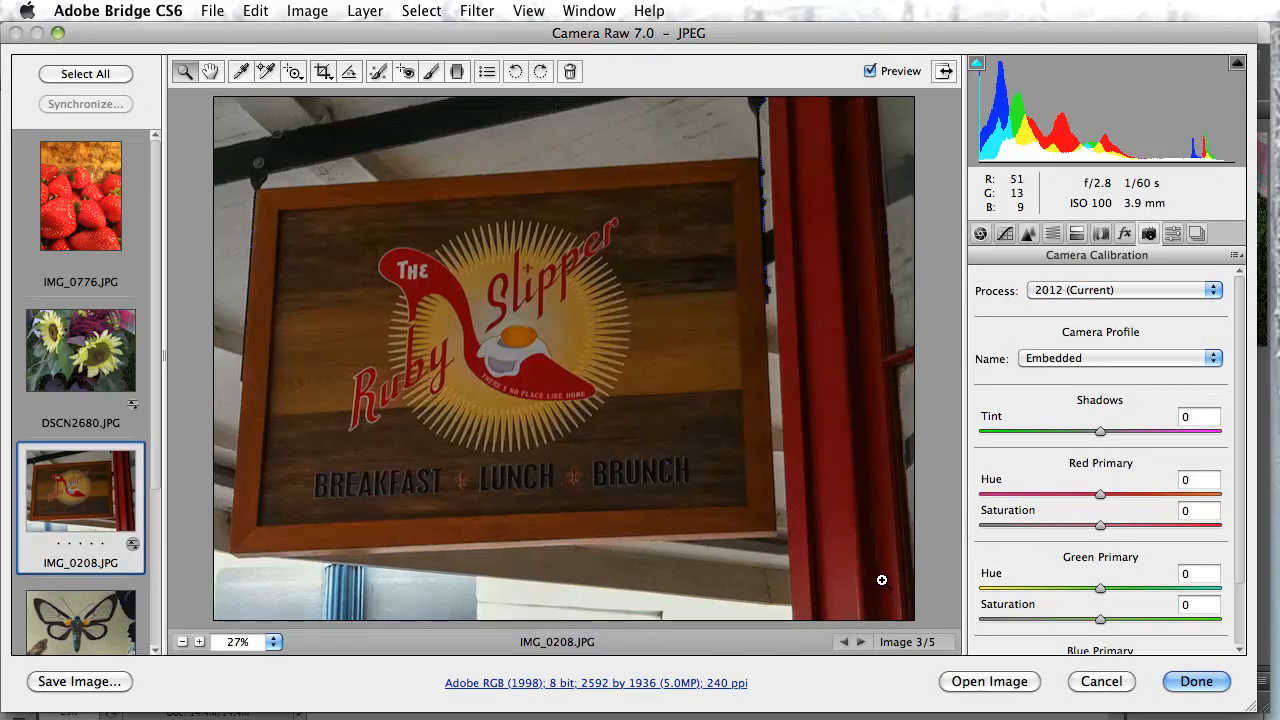
pyautogui.click(1057, 300)
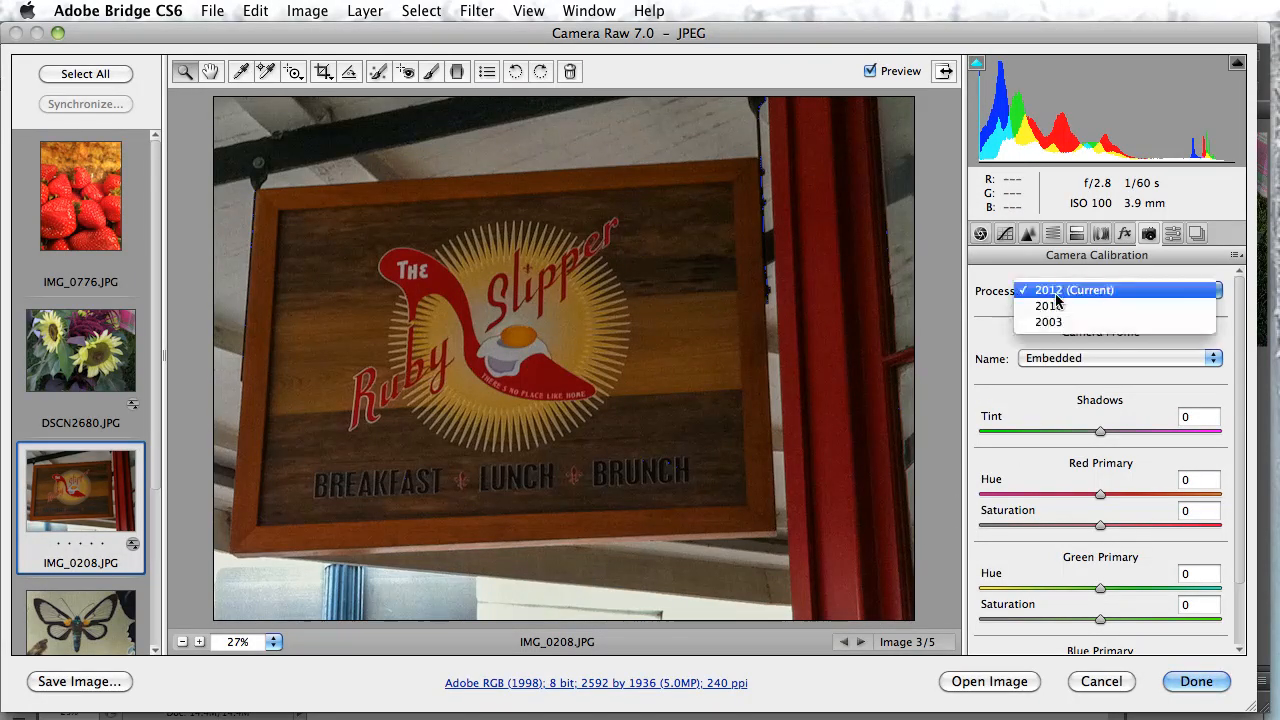
pyautogui.click(1057, 300)
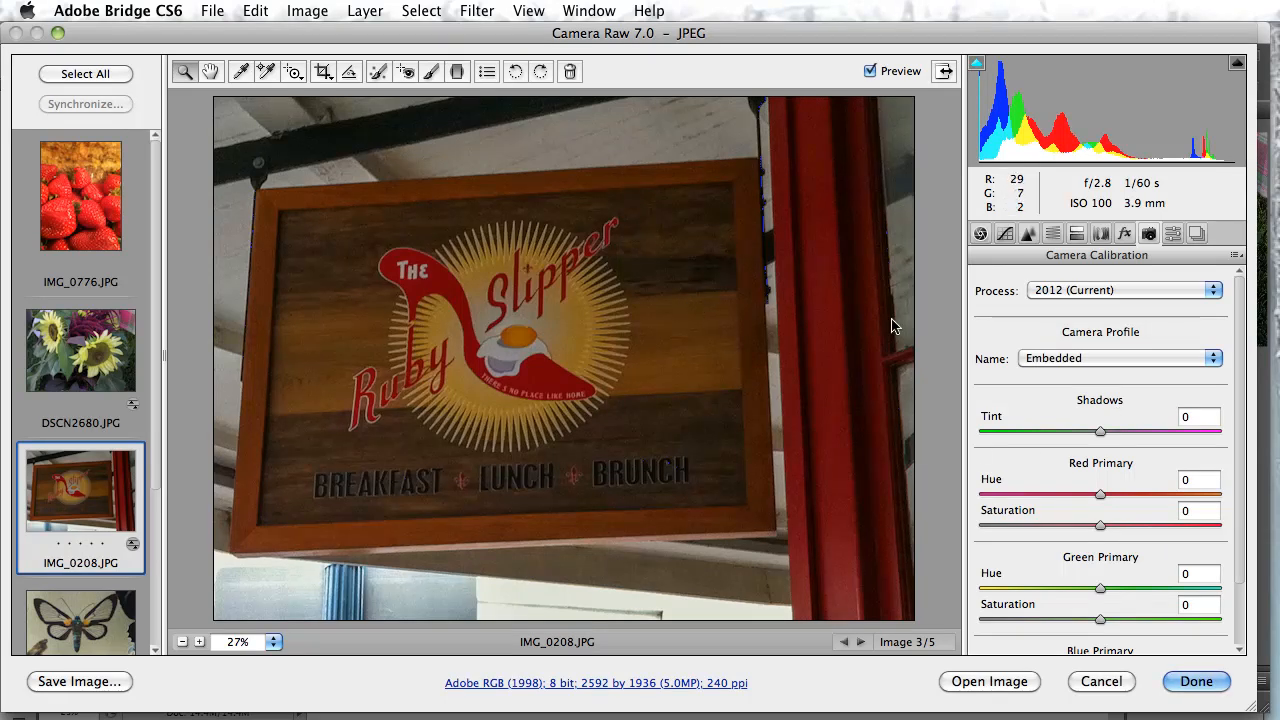
# Examine the Tone Curve channel choices, the Detail sharpening and noise reduction settings, and the HSL / Grayscale settings
pyautogui.click(1005, 236)
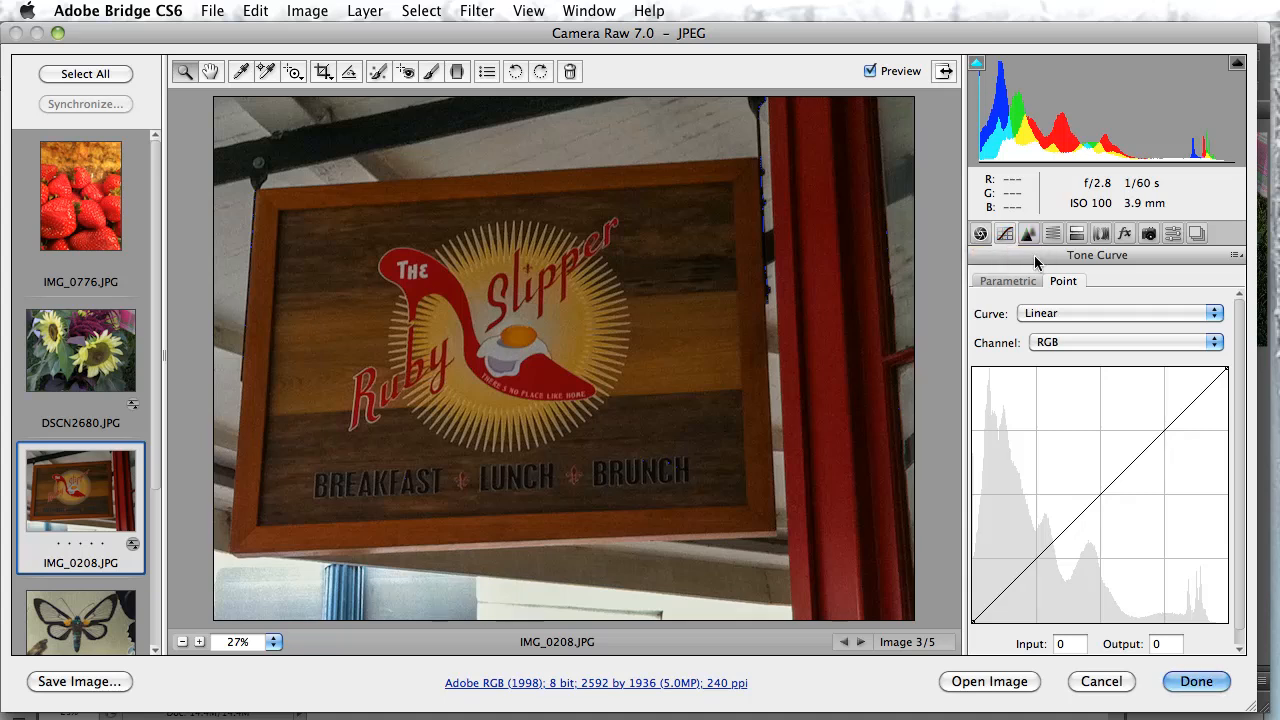
pyautogui.click(1058, 342)
pyautogui.click(1058, 342)
pyautogui.click(1029, 234)
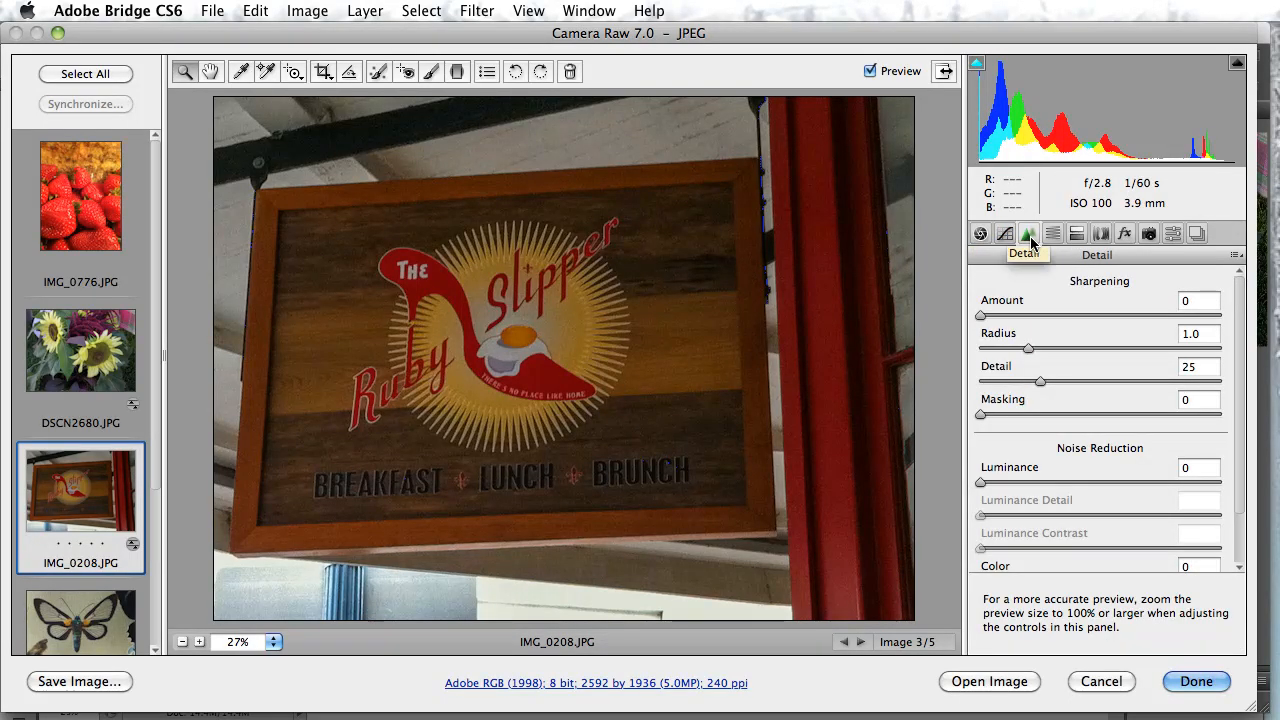
pyautogui.click(1052, 233)
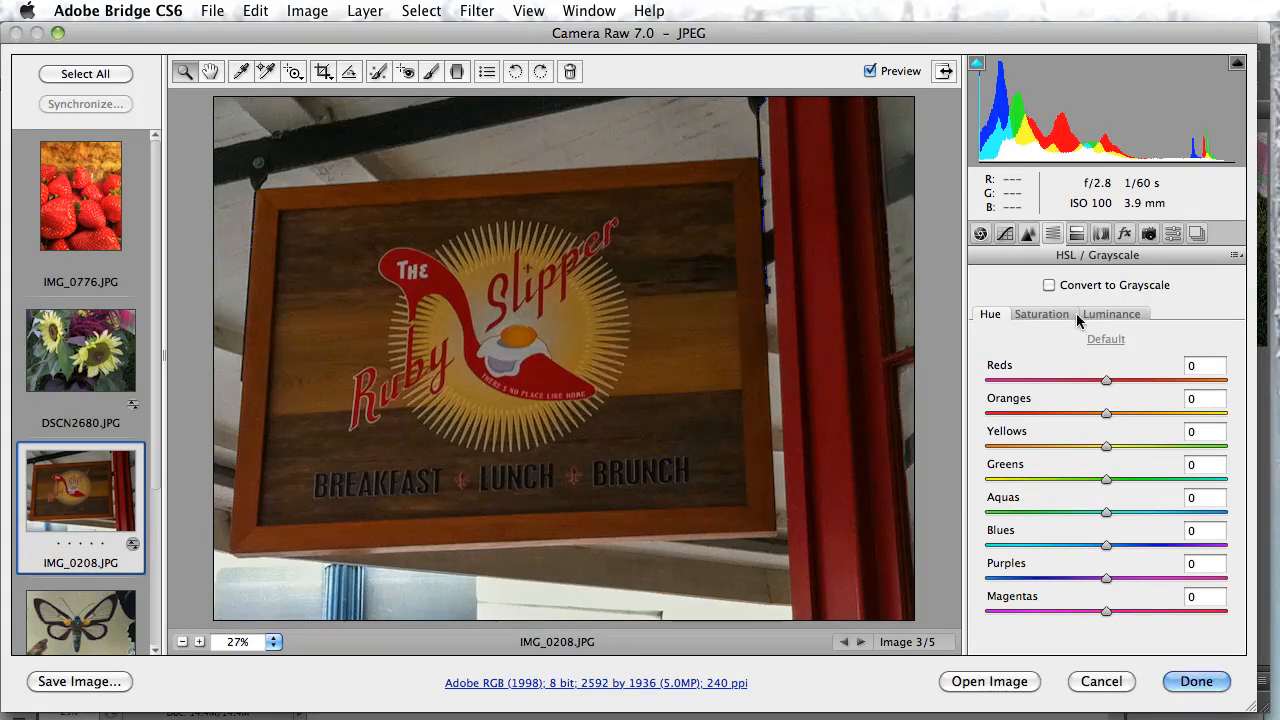
# Set the split toning hue for the shadows to 51
pyautogui.click(1077, 236)
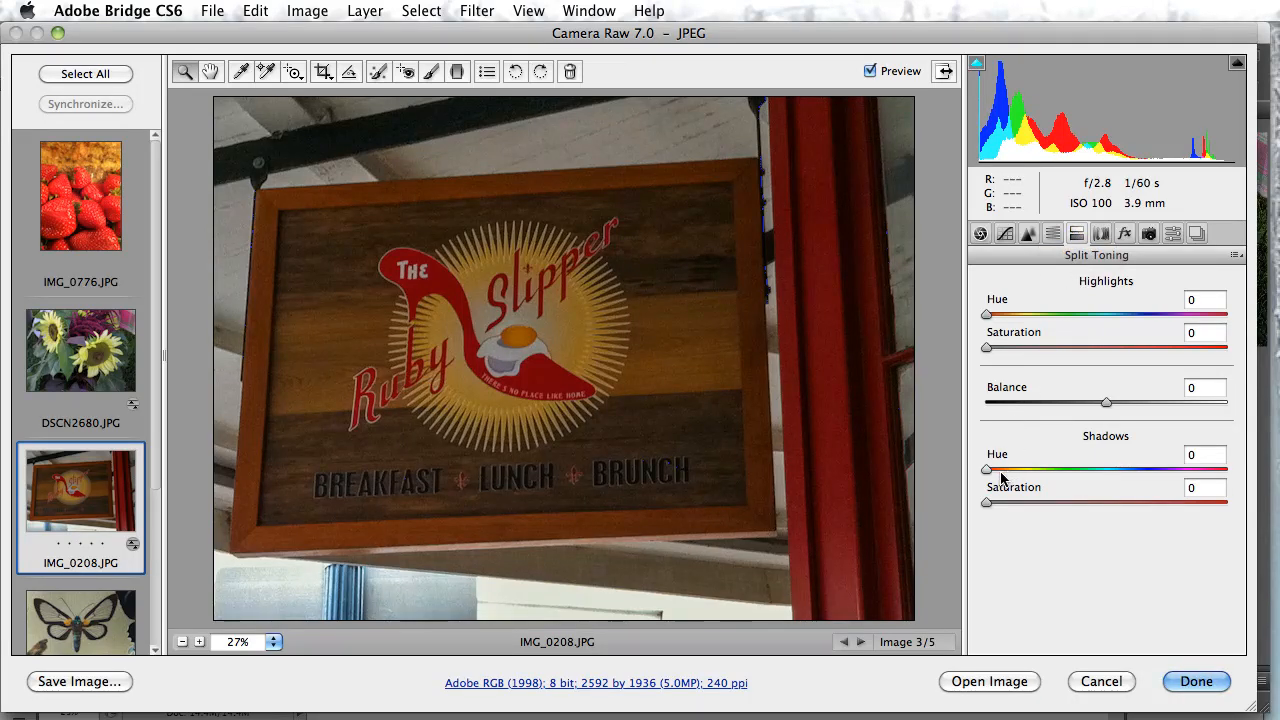
pyautogui.moveTo(993, 477); pyautogui.dragTo(1024, 475)
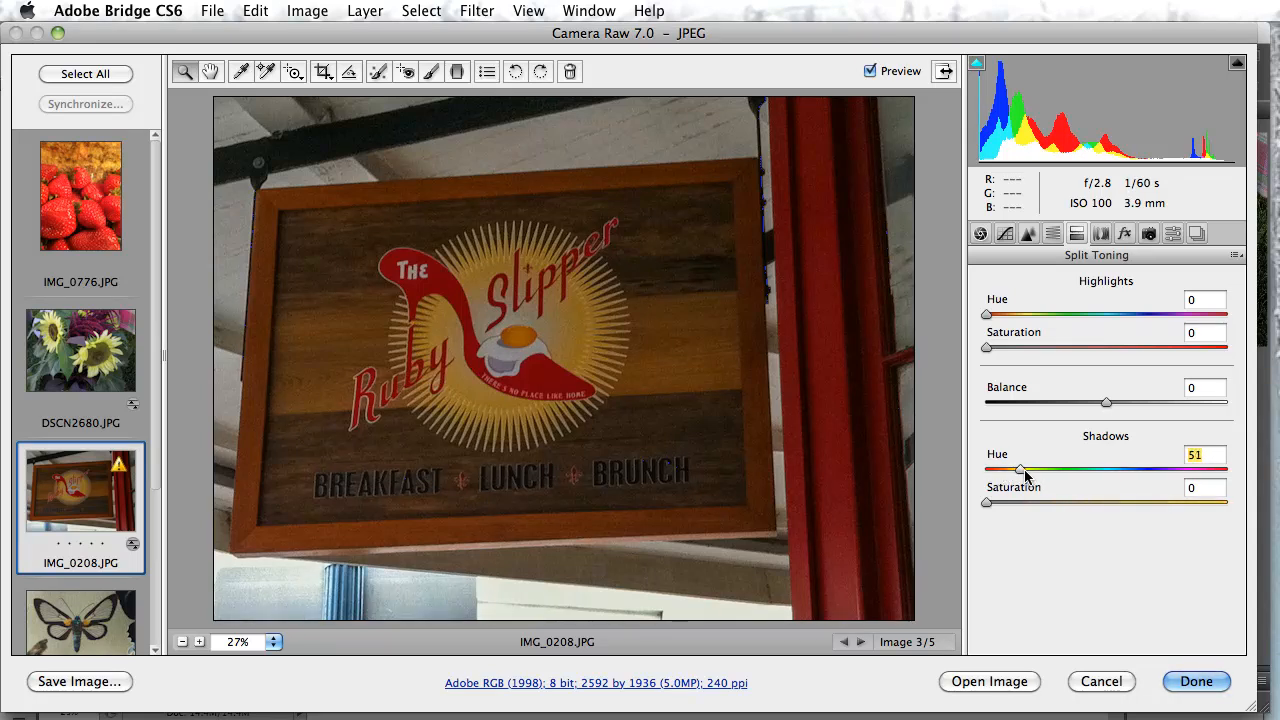
# Turn off Remove Chromatic Aberration in the lens profile corrections for the sign photo
pyautogui.click(1100, 236)
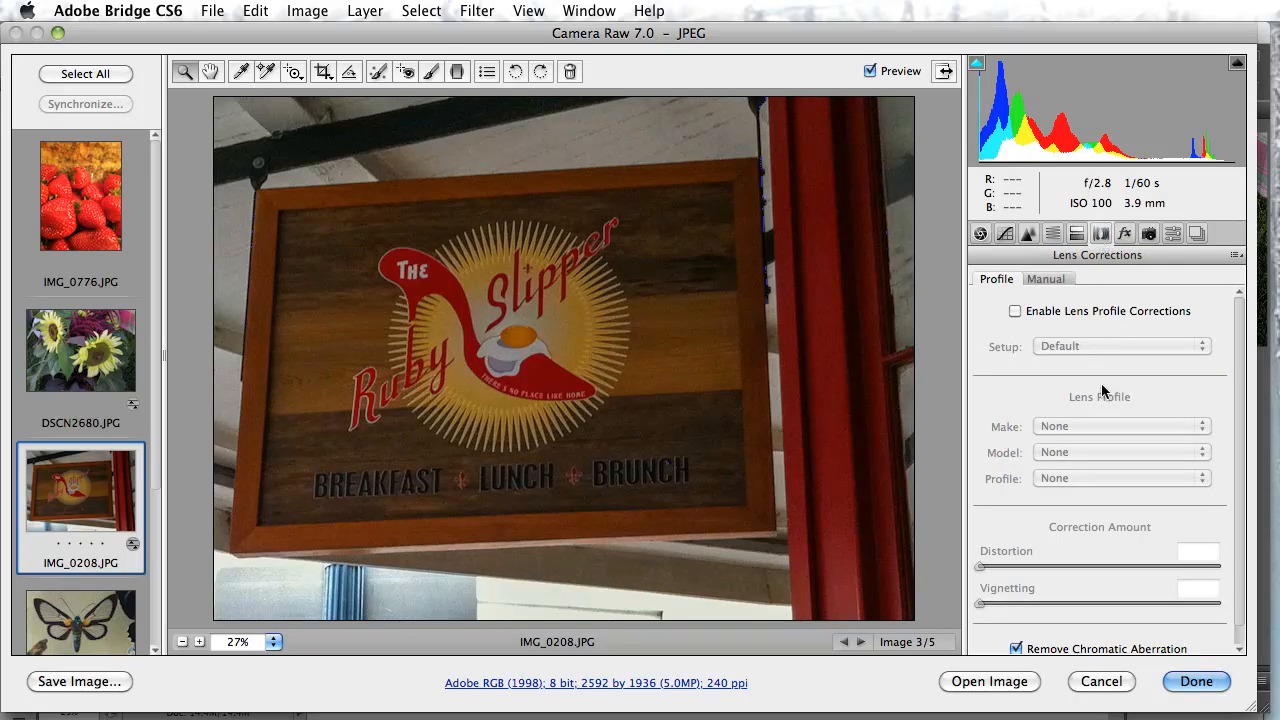
pyautogui.click(1016, 648)
pyautogui.scroll(-1, 1055, 553)
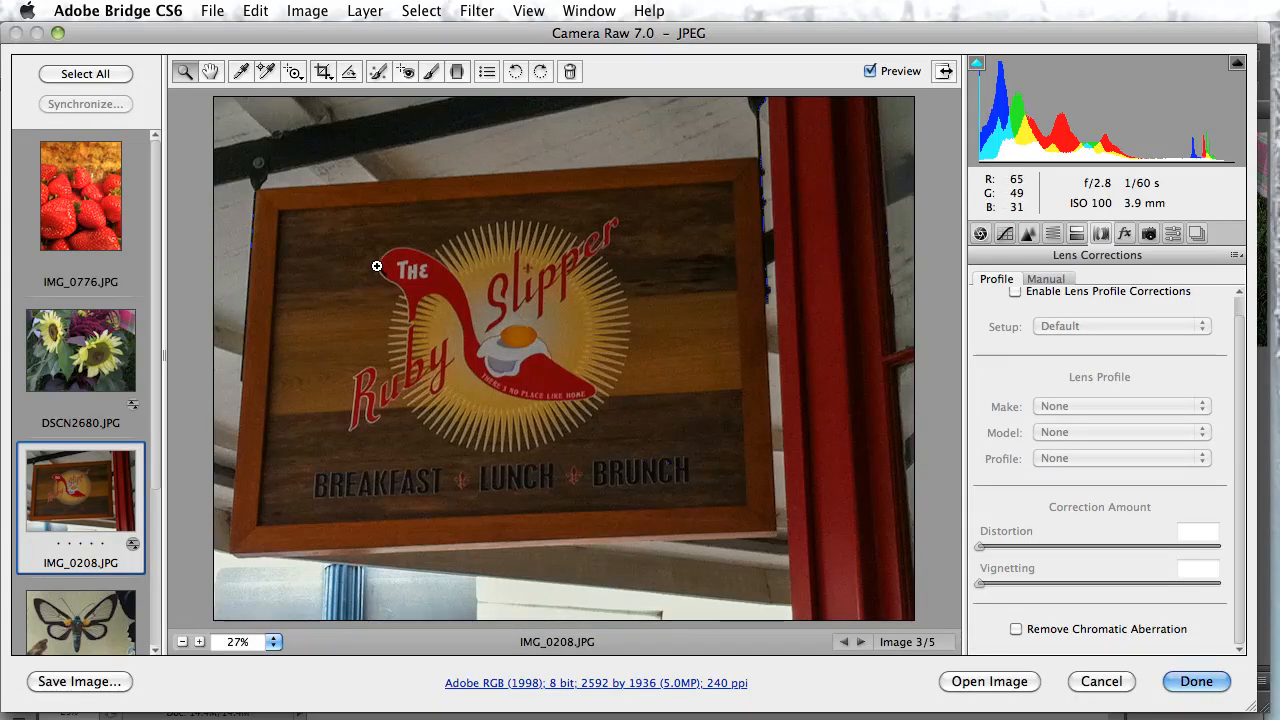
# Inspect the bracket at the sign frame's corner at 100% with Remove Chromatic Aberration switched on and off
pyautogui.click(278, 166)
pyautogui.click(328, 157)
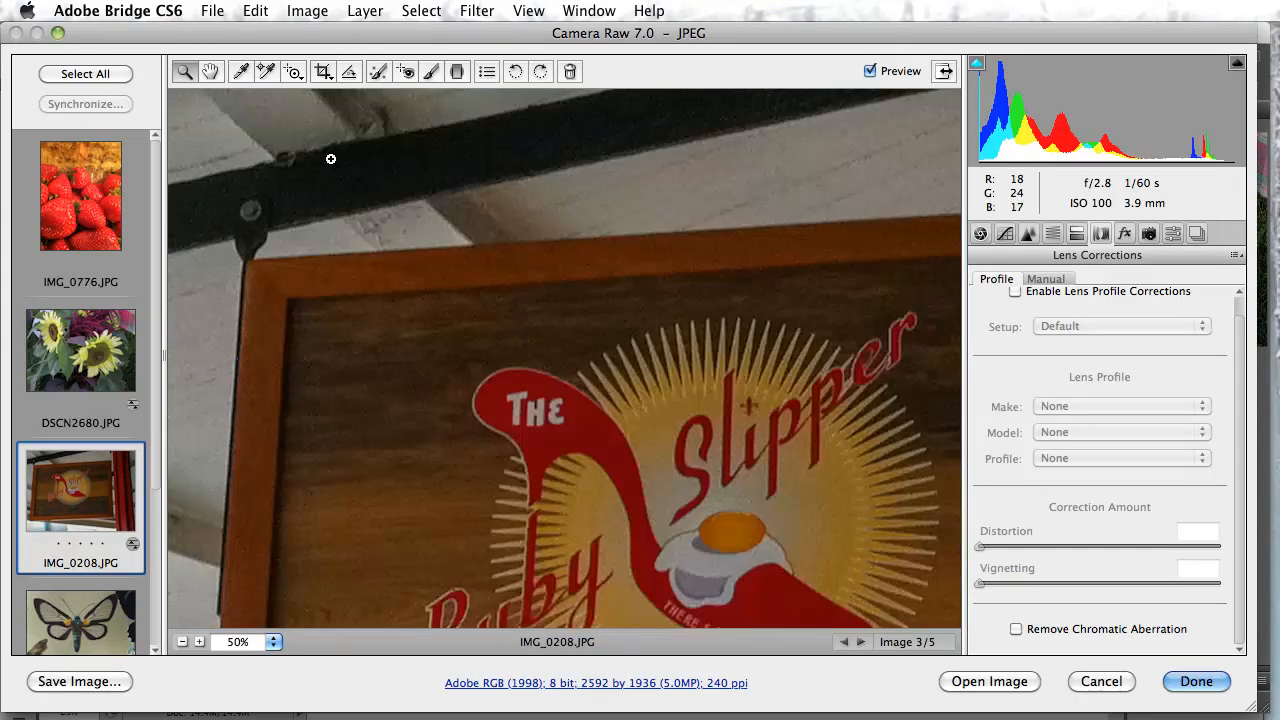
pyautogui.click(345, 165)
pyautogui.click(423, 240)
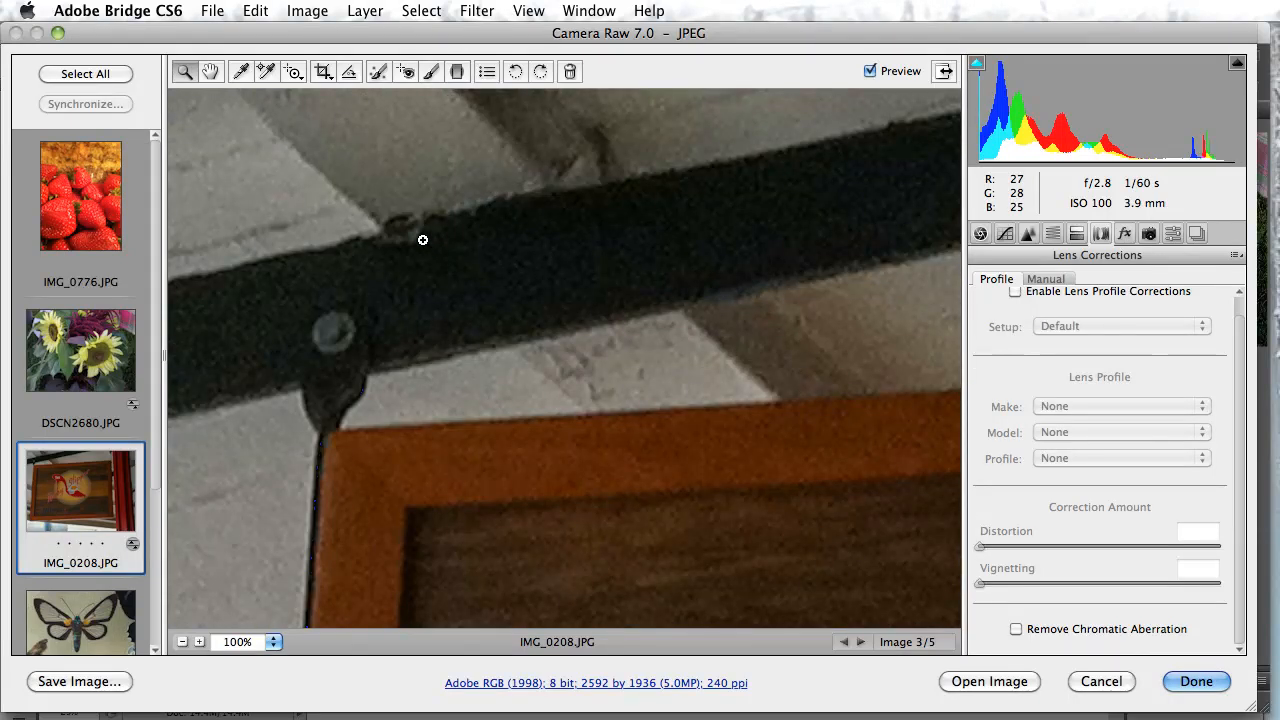
pyautogui.click(1017, 629)
pyautogui.click(1017, 629)
# Try Remove Chromatic Aberration on the sign photo, undo the change and return to the whole-photo view at 25%
pyautogui.click(1017, 630)
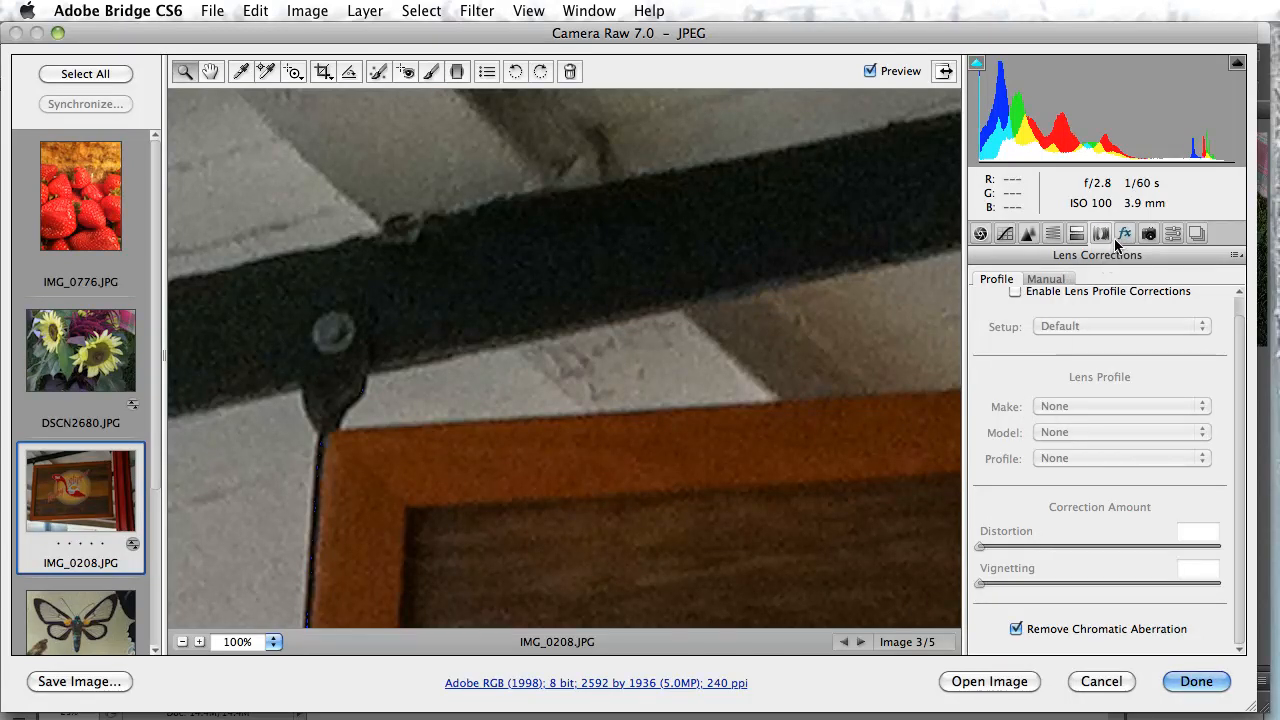
pyautogui.press('super+z')
pyautogui.click(183, 642)
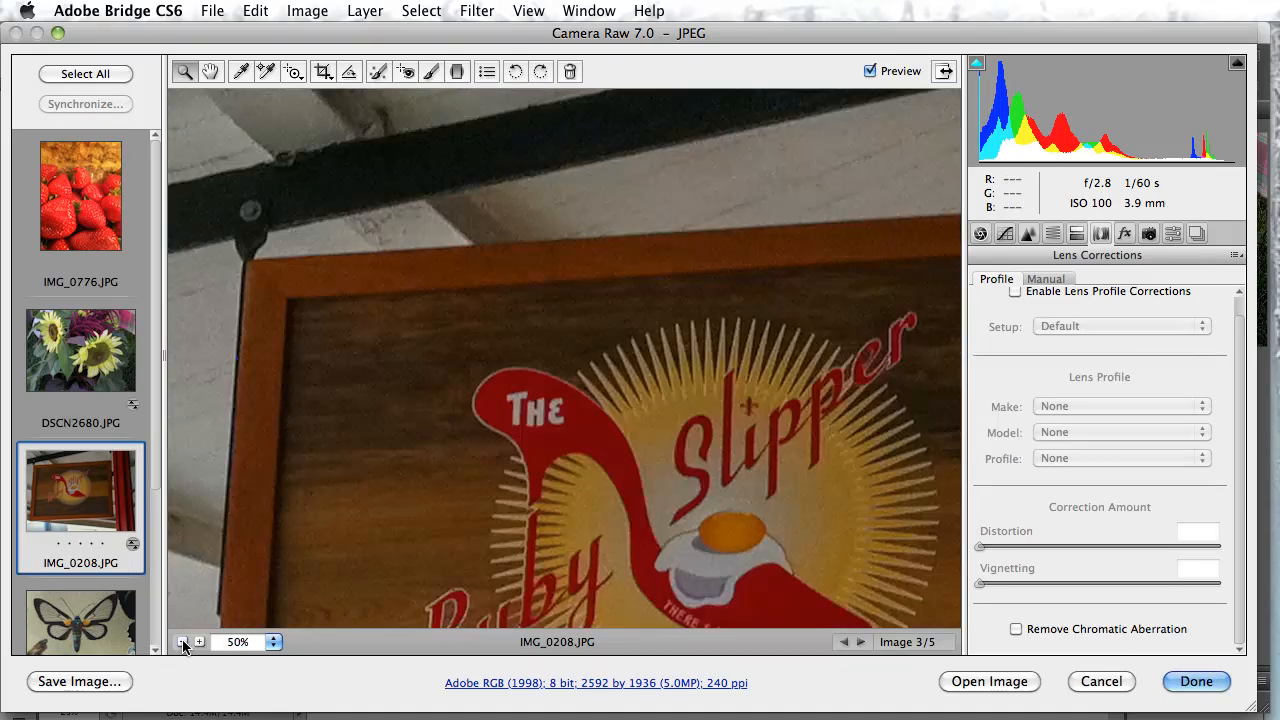
pyautogui.click(183, 642)
pyautogui.click(183, 642)
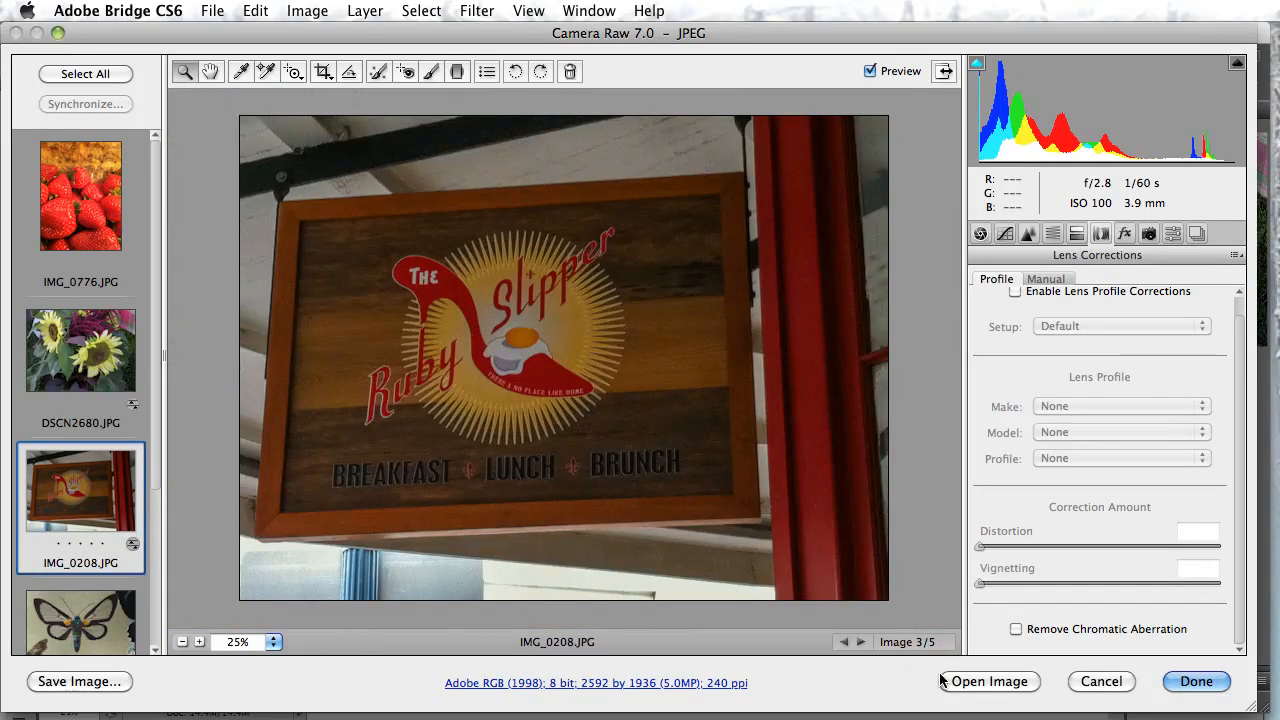
# Examine the Effects settings for grain and post-crop vignetting, and the options available for presets
pyautogui.click(1126, 234)
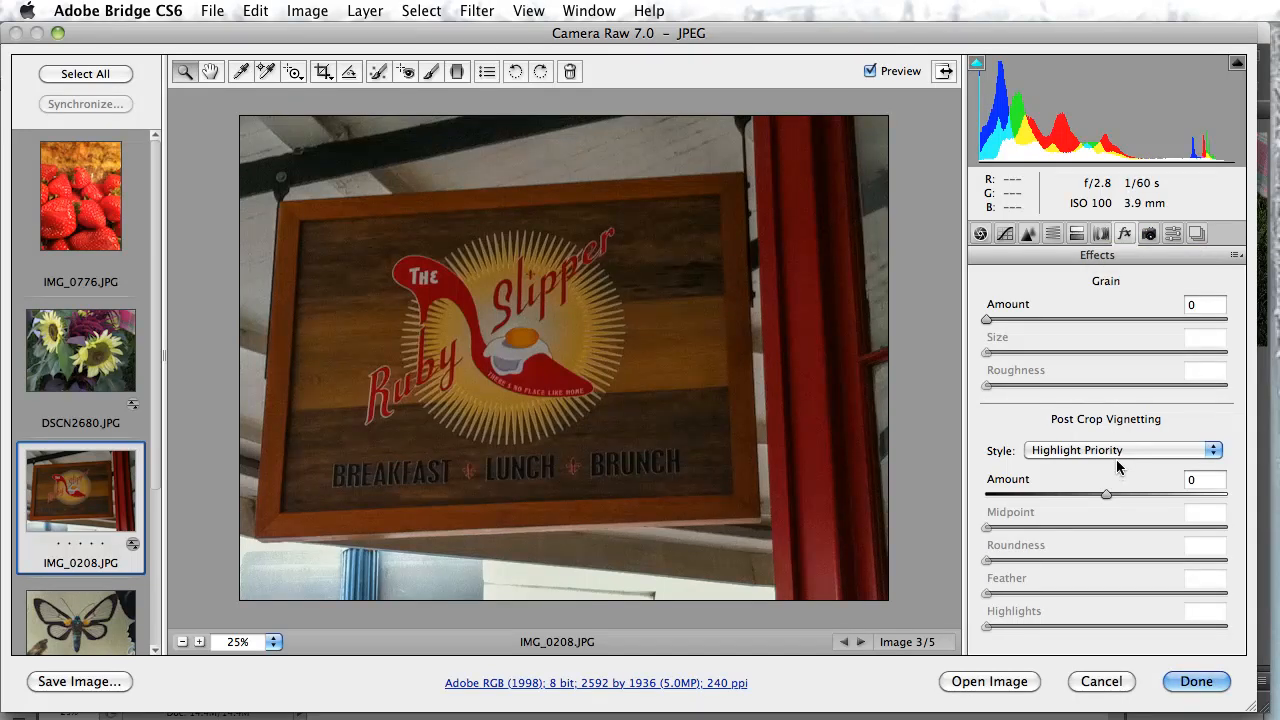
pyautogui.click(1172, 236)
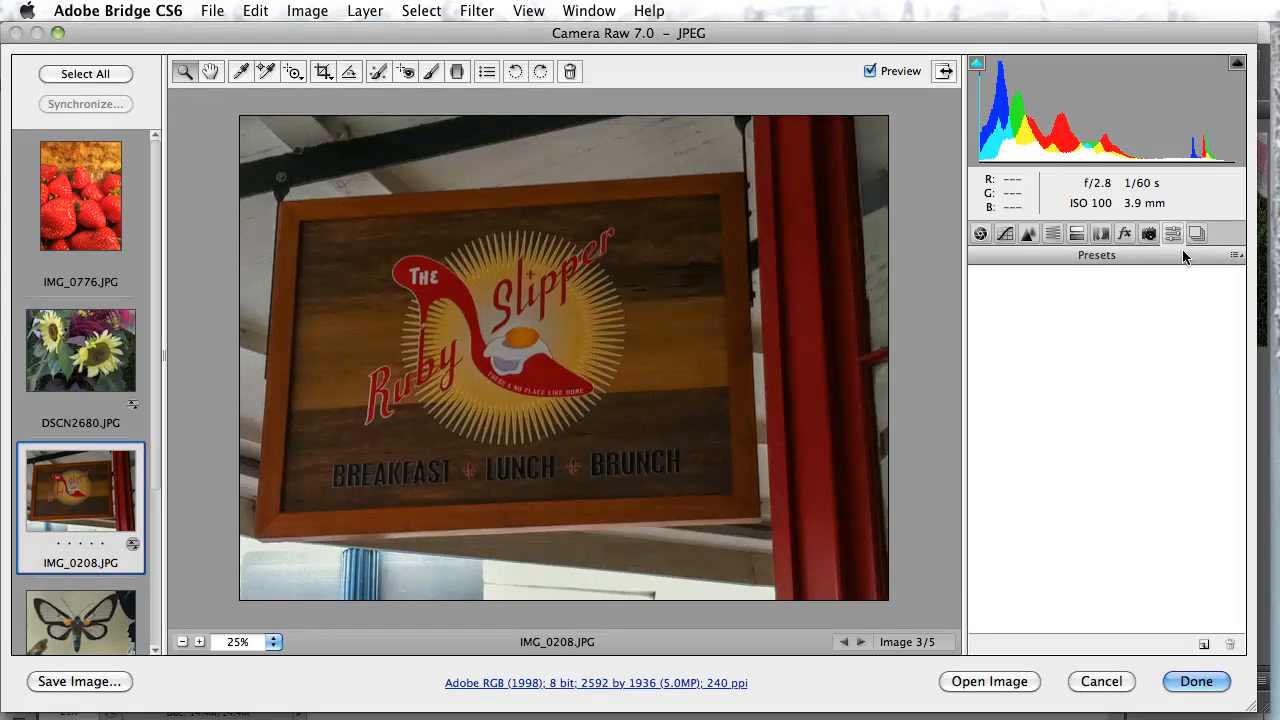
pyautogui.click(1235, 257)
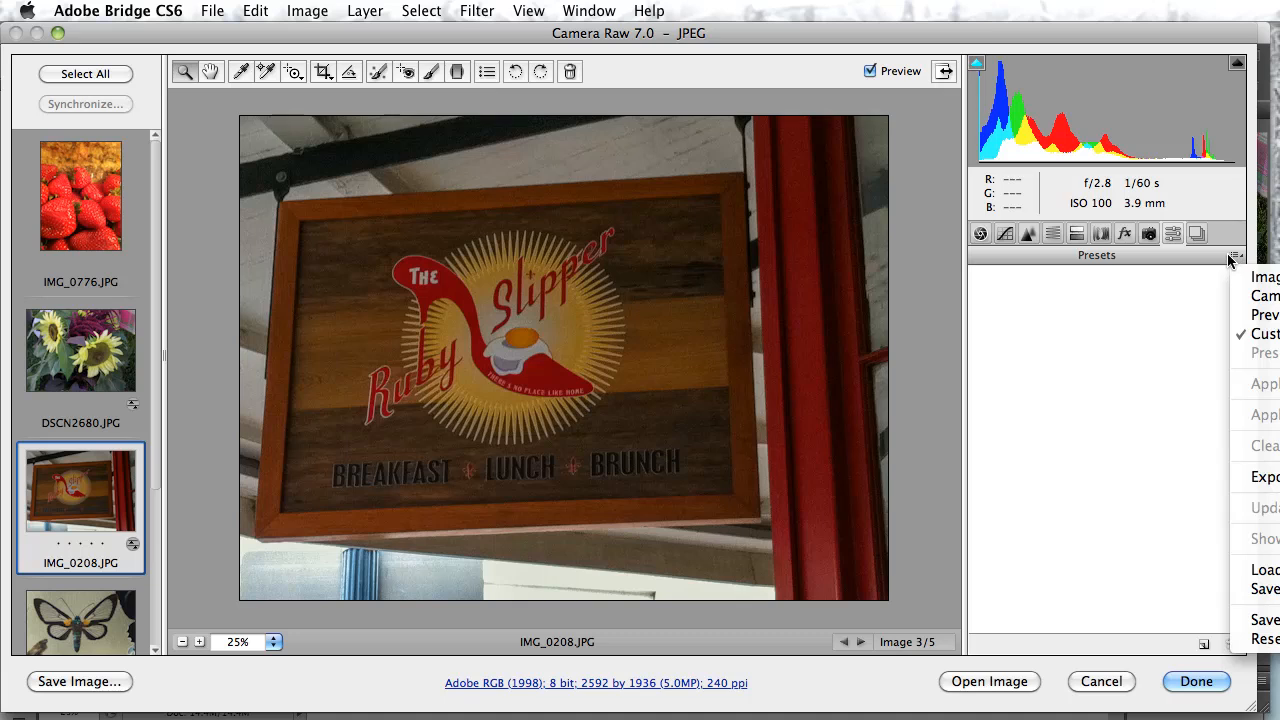
pyautogui.click(1165, 266)
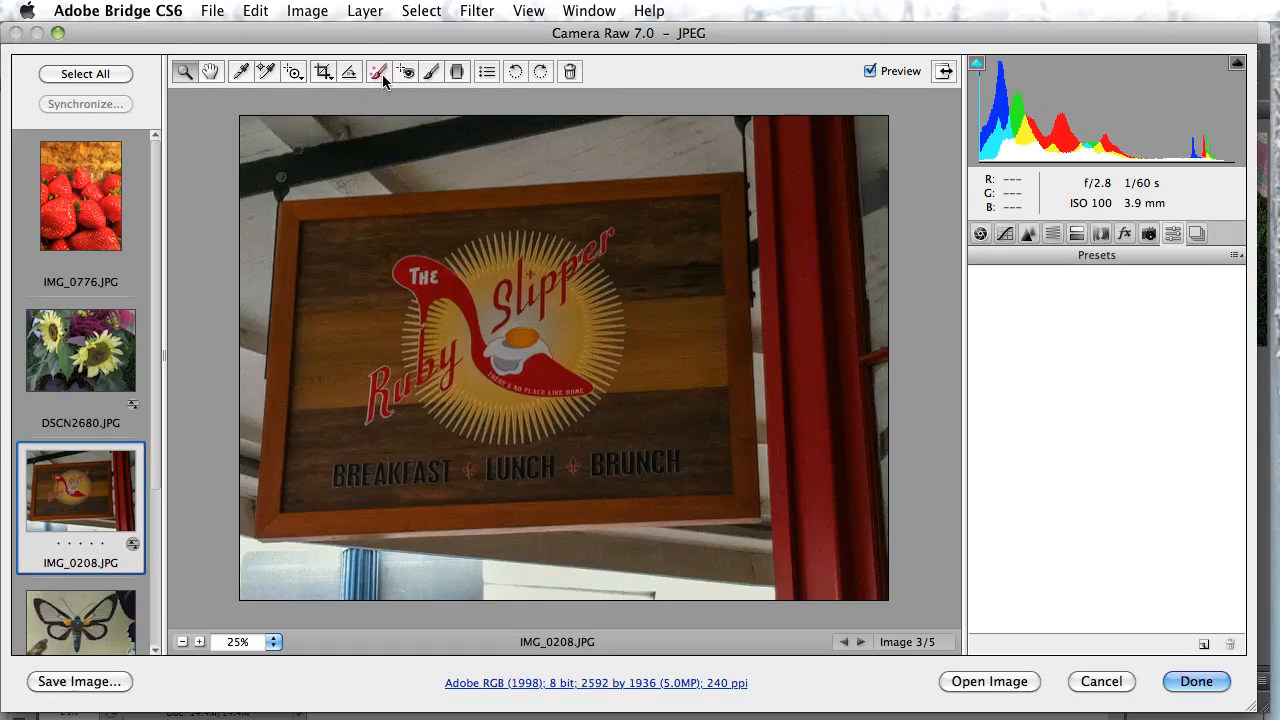
# Try the Adjustment Brush with pins shown by painting down the red post beside the sign, and clear all brush adjustments
pyautogui.click(431, 76)
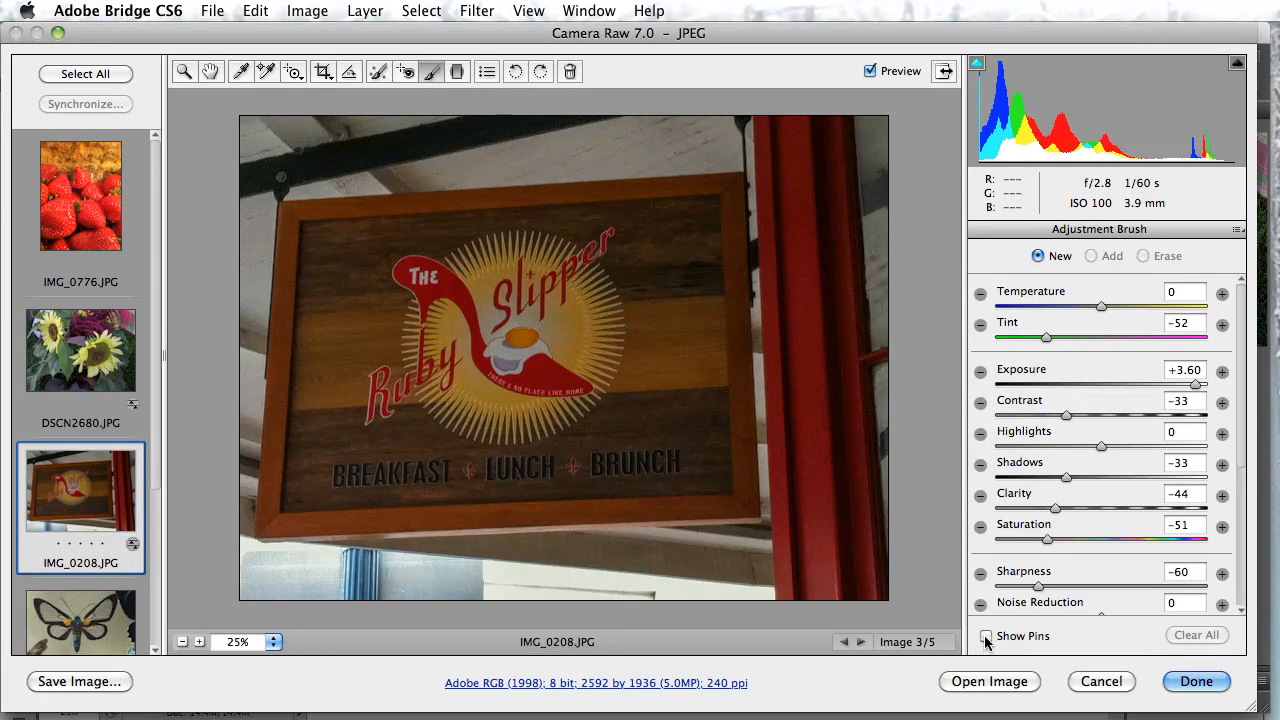
pyautogui.click(986, 638)
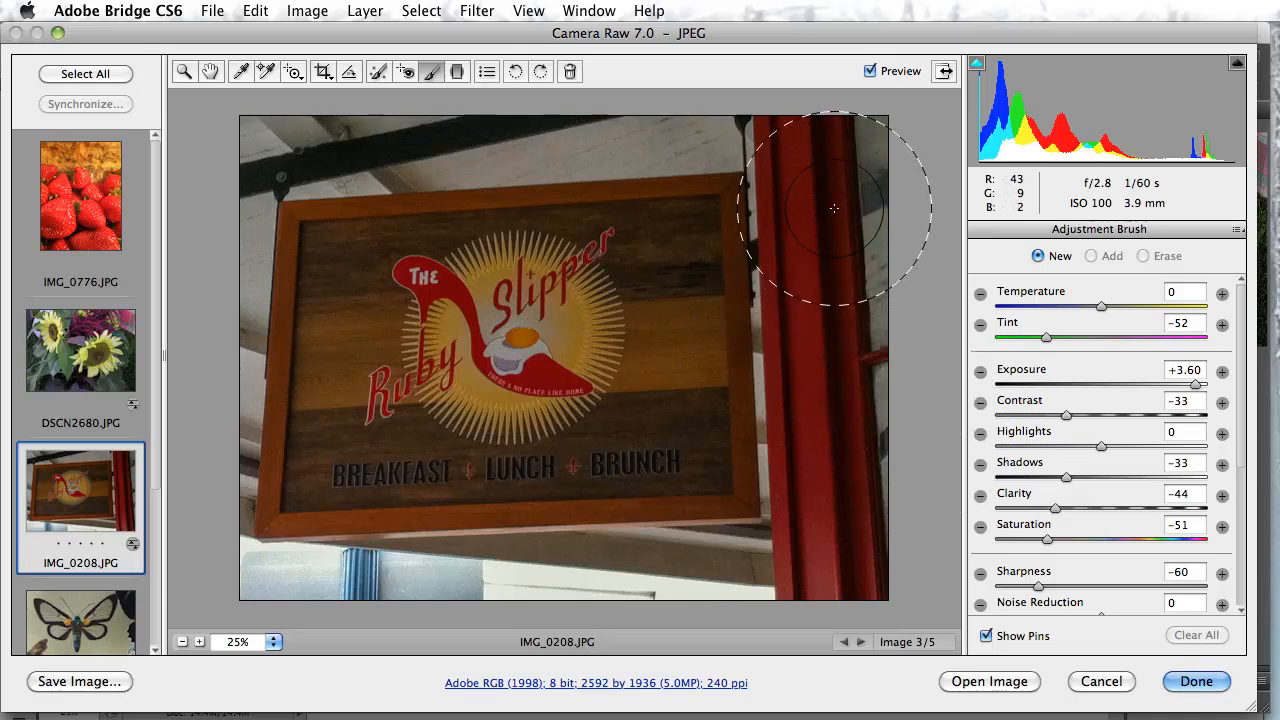
pyautogui.click(830, 165)
pyautogui.moveTo(830, 165); pyautogui.dragTo(826, 637)
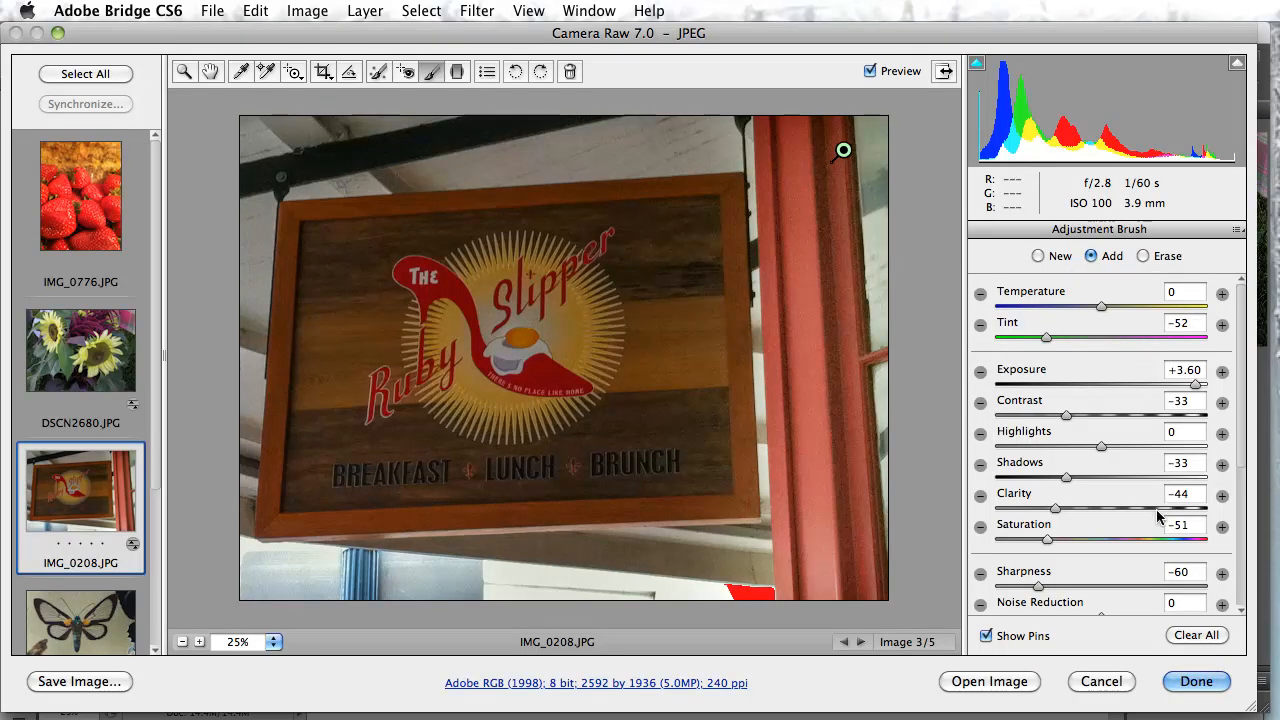
pyautogui.click(1198, 636)
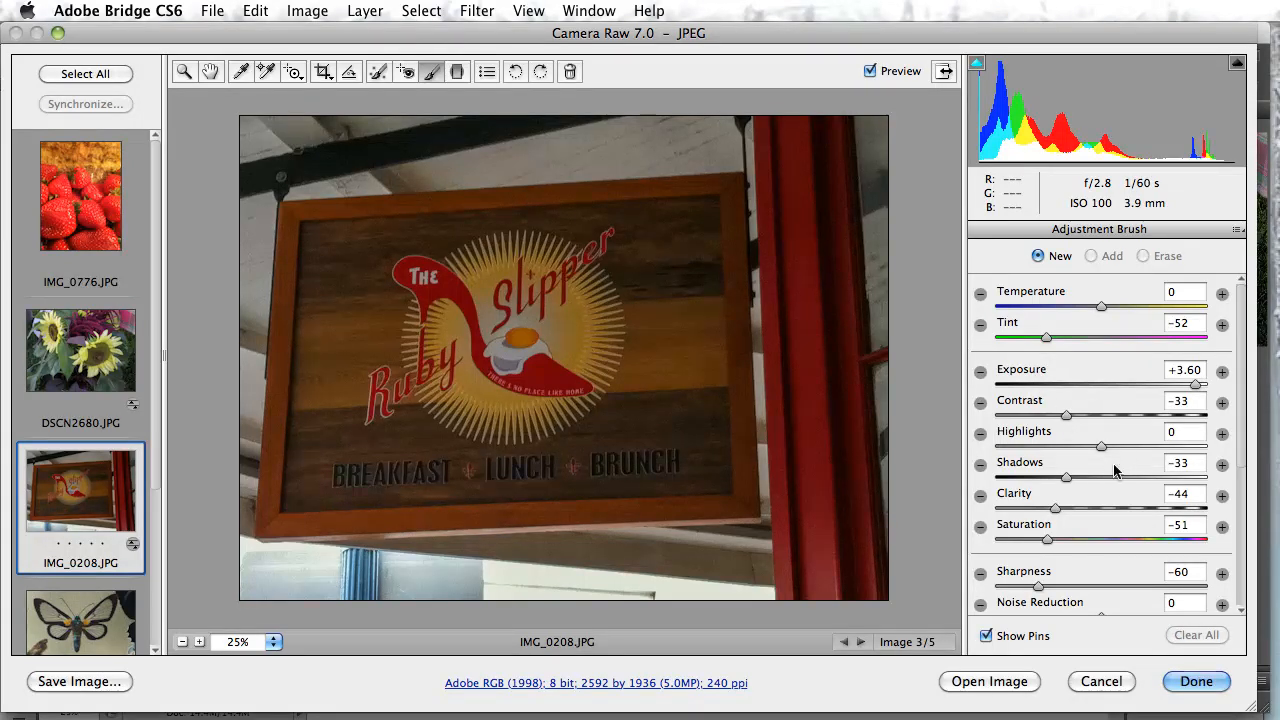
# Review the remaining Adjustment Brush settings and open the sign photo as a normal image in Photoshop
pyautogui.scroll(-3, 1105, 597)
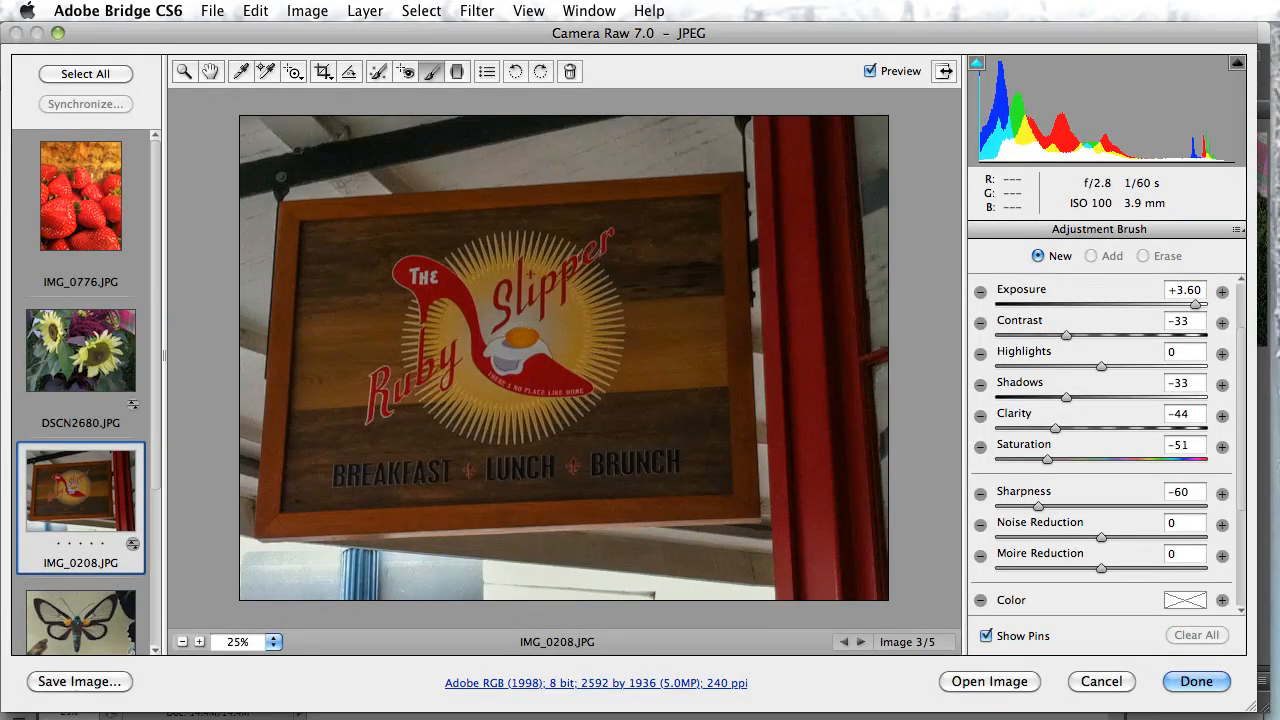
pyautogui.click(990, 681)
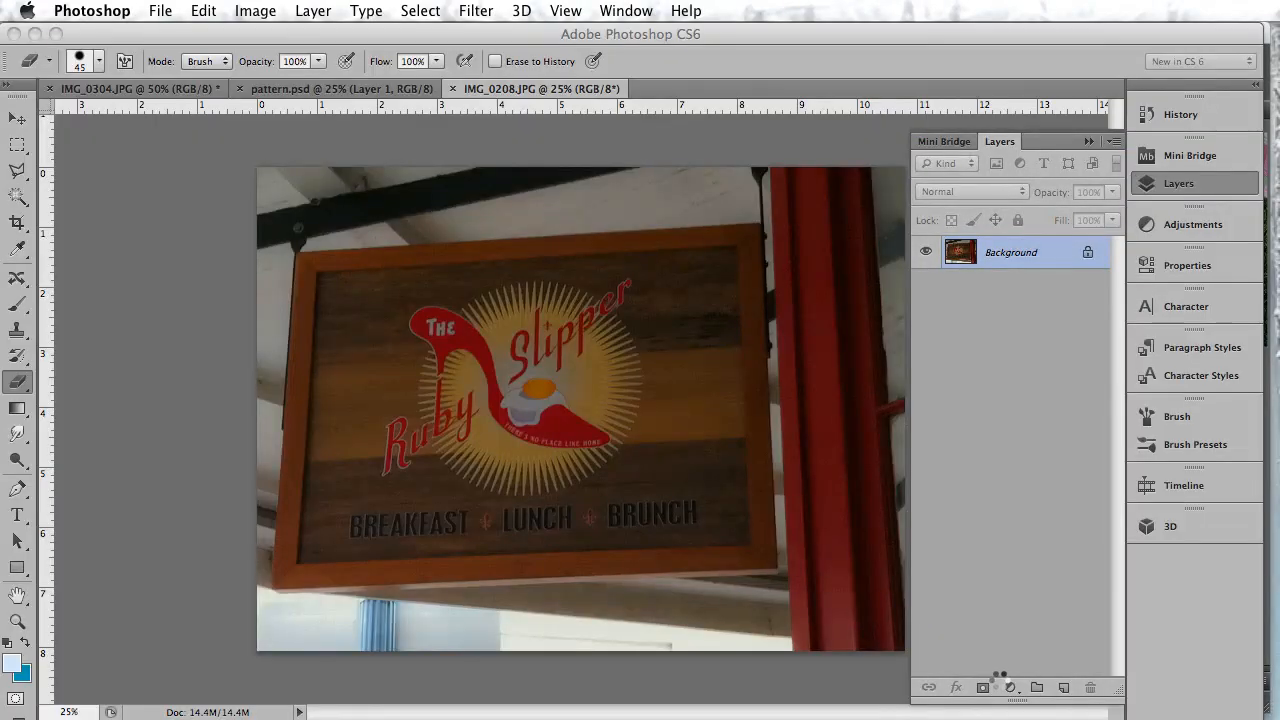